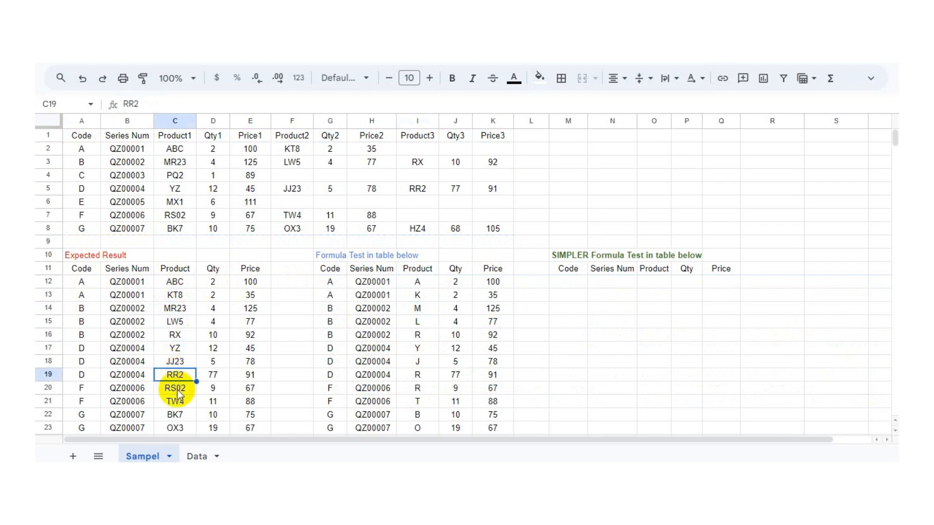
# Step: Review the source table and the expected stacked result on the Sampel sheet
pyautogui.click(176, 428)
pyautogui.scroll(-5, 222, 384)
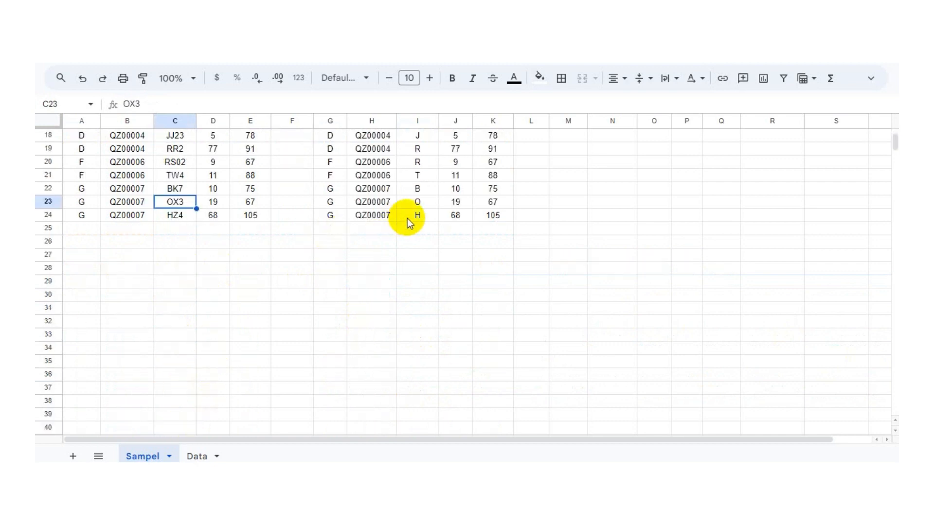
pyautogui.scroll(5, 275, 255)
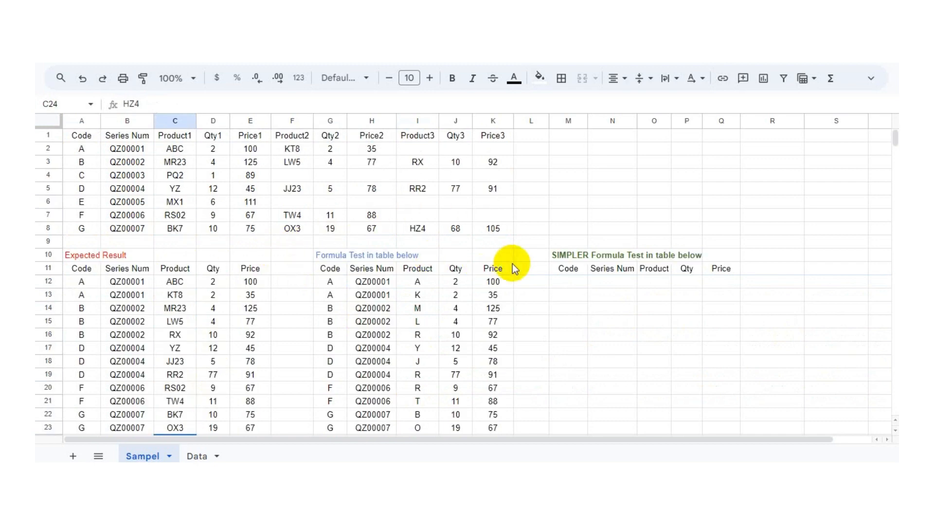
pyautogui.click(573, 257)
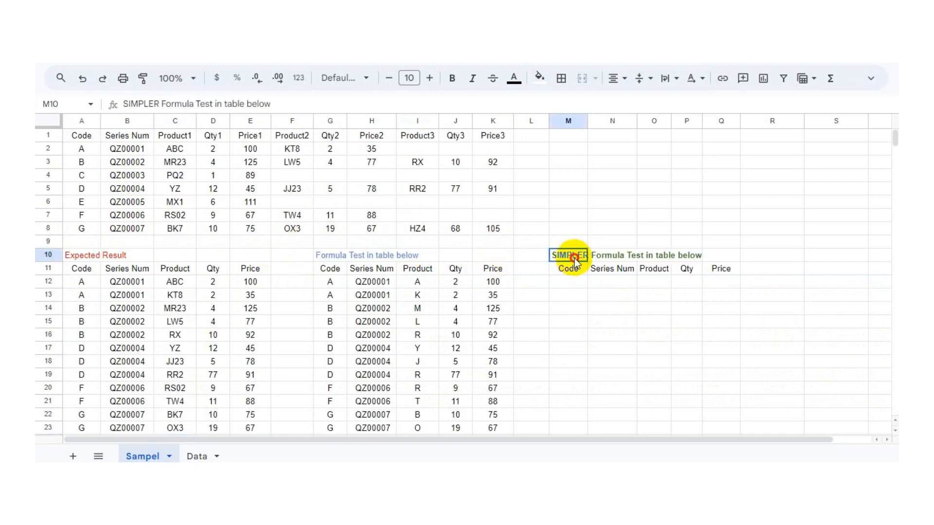
pyautogui.click(580, 291)
pyautogui.click(88, 150)
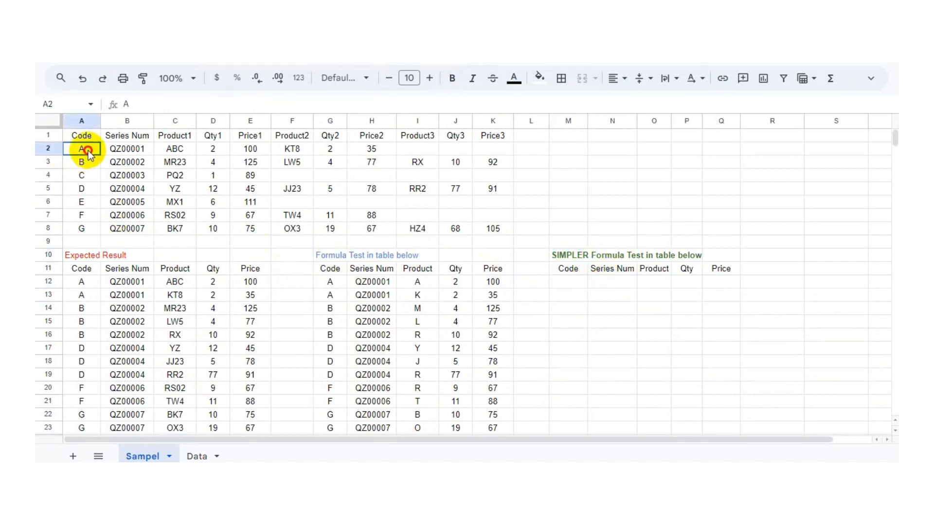
pyautogui.moveTo(83, 141); pyautogui.dragTo(486, 224)
pyautogui.click(372, 189)
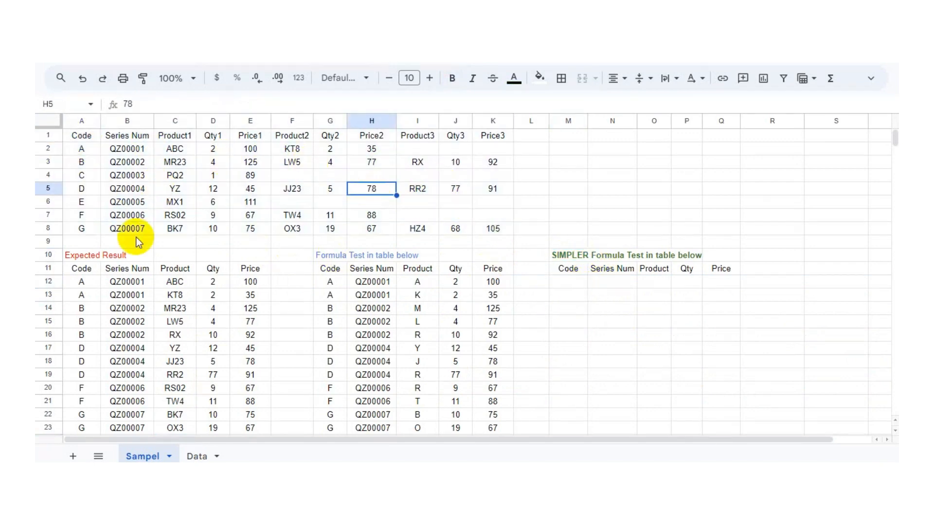
pyautogui.click(87, 138)
# Step: Examine the larger dataset and its existing query results on the Data sheet, then return to Sampel
pyautogui.click(197, 455)
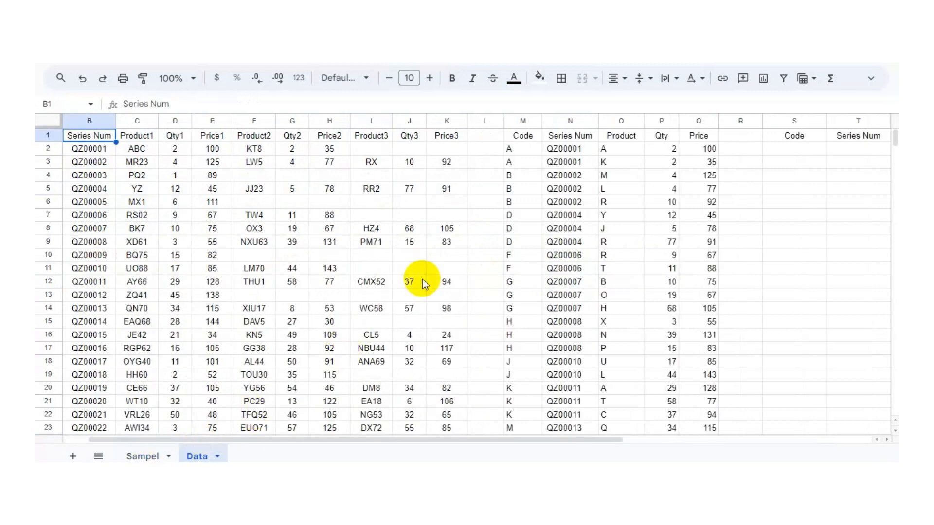
pyautogui.moveTo(538, 439); pyautogui.dragTo(719, 439)
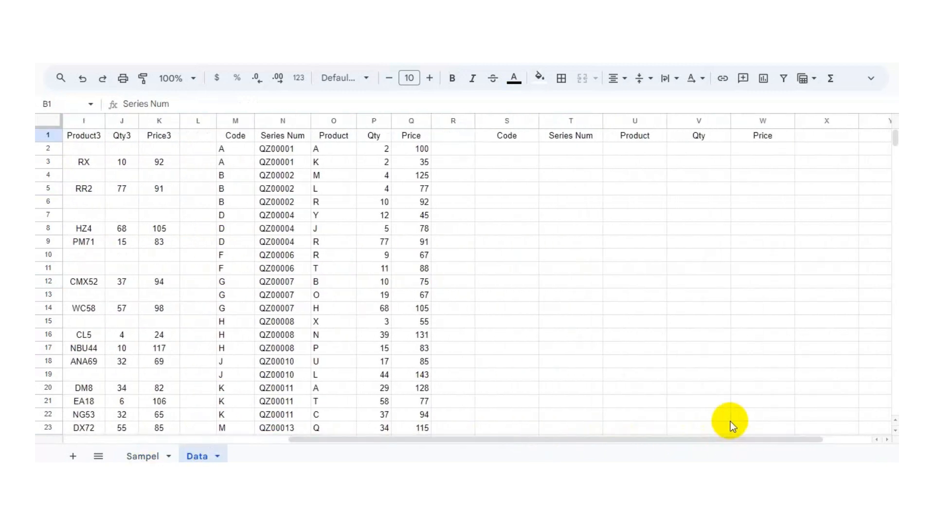
pyautogui.doubleClick(614, 107)
pyautogui.doubleClick(545, 107)
pyautogui.click(666, 151)
pyautogui.moveTo(693, 110); pyautogui.dragTo(690, 110)
pyautogui.click(486, 141)
pyautogui.moveTo(503, 109); pyautogui.dragTo(526, 109)
pyautogui.moveTo(585, 454); pyautogui.dragTo(347, 454)
pyautogui.click(569, 137)
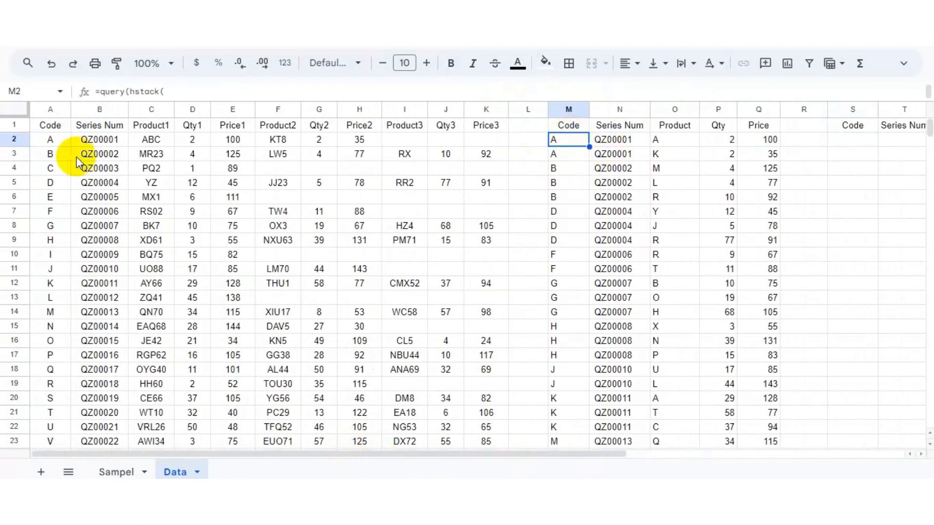
pyautogui.click(54, 141)
pyautogui.scroll(-20, 184, 226)
pyautogui.scroll(-20, 184, 225)
pyautogui.moveTo(929, 166); pyautogui.dragTo(929, 198)
pyautogui.moveTo(923, 254); pyautogui.dragTo(928, 125)
pyautogui.moveTo(929, 184); pyautogui.dragTo(929, 125)
pyautogui.click(49, 126)
pyautogui.click(117, 471)
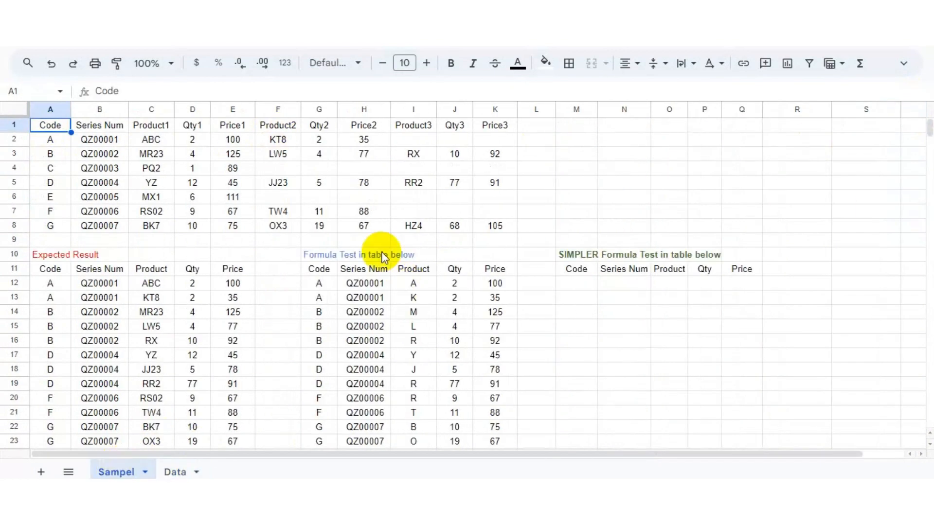
# Step: Zoom to 200% and inspect the existing long formula in the Formula Test table
pyautogui.click(167, 62)
pyautogui.click(143, 220)
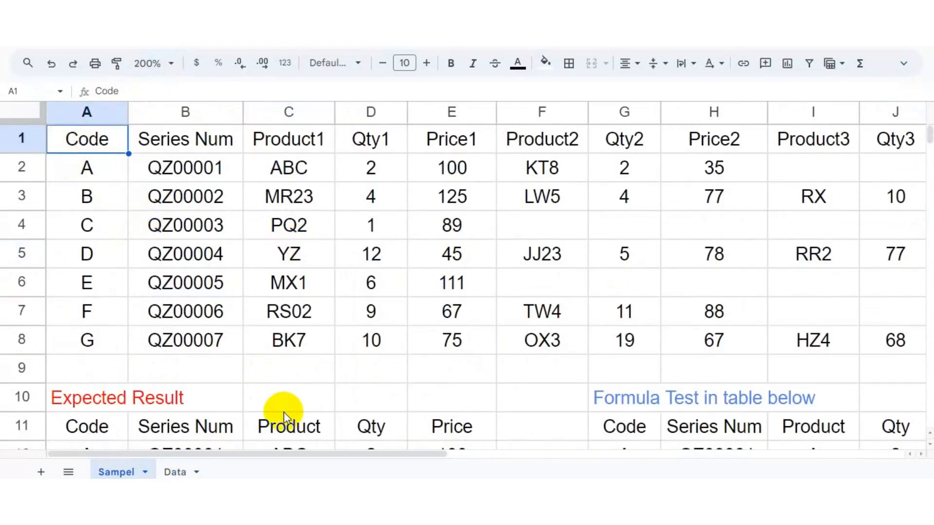
pyautogui.moveTo(307, 453); pyautogui.dragTo(444, 452)
pyautogui.moveTo(927, 129); pyautogui.dragTo(927, 131)
pyautogui.tripleClick(339, 251)
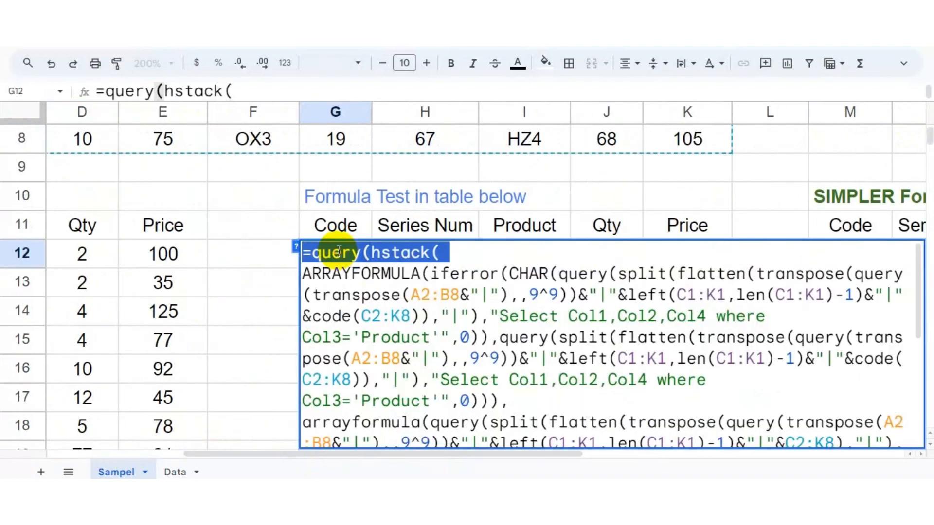
pyautogui.click(400, 294)
pyautogui.scroll(-6, 584, 426)
pyautogui.scroll(6, 644, 412)
pyautogui.click(423, 227)
pyautogui.moveTo(523, 454); pyautogui.dragTo(674, 454)
pyautogui.click(693, 445)
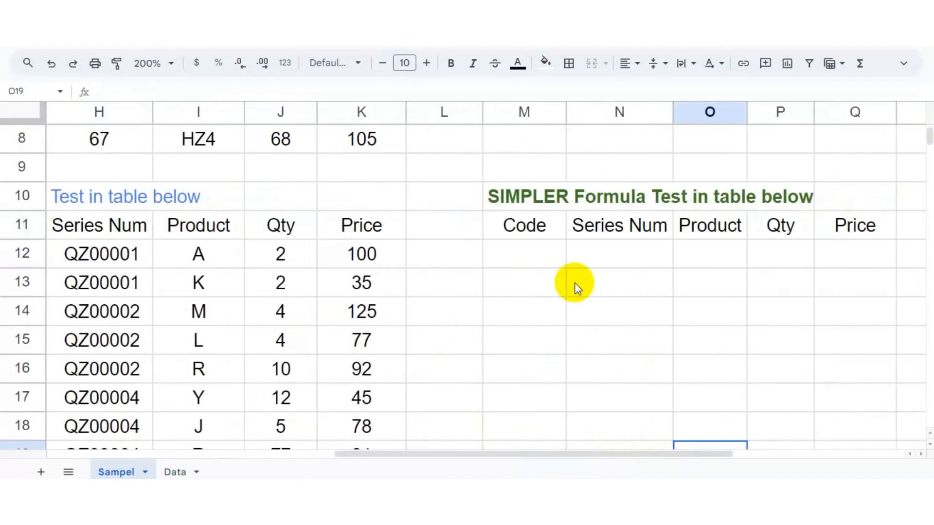
# Step: Start a QUERY formula with an array literal in cell M12 of the SIMPLER table
pyautogui.click(540, 258)
pyautogui.write('QUERY')
pyautogui.press('BackSpace')
pyautogui.press('BackSpace')
pyautogui.press('BackSpace')
pyautogui.press('BackSpace')
pyautogui.press('BackSpace')
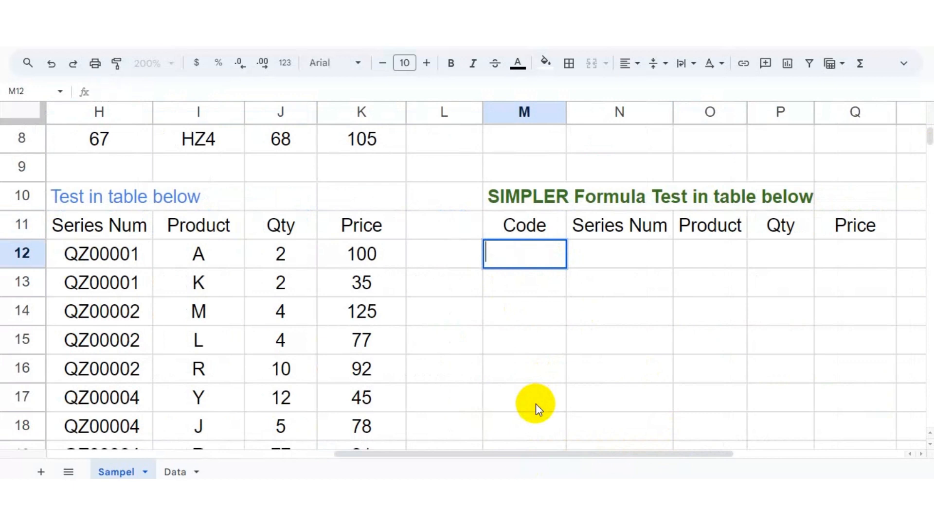
pyautogui.write('=query({')
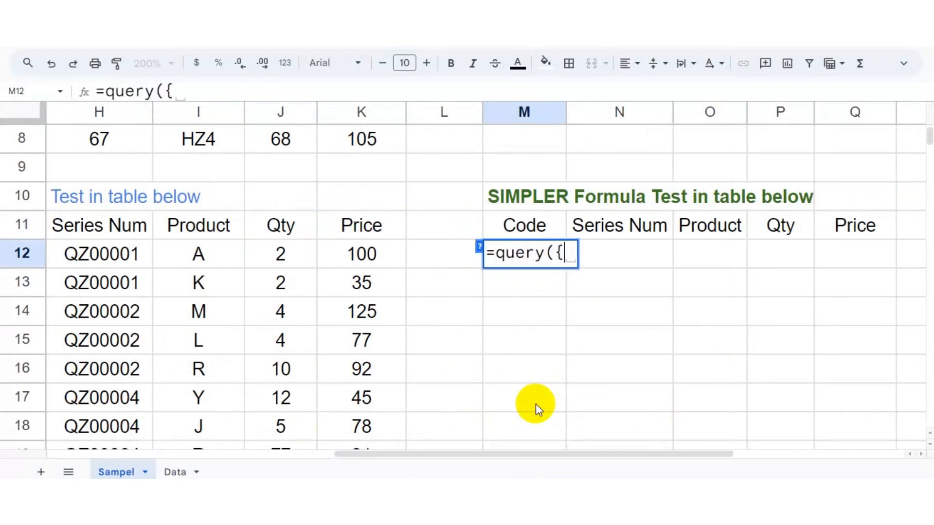
# Step: Reference the range A2:K8 inside the array braces of the query
pyautogui.scroll(3, 343, 271)
pyautogui.moveTo(480, 452); pyautogui.dragTo(282, 452)
pyautogui.click(88, 170)
pyautogui.moveTo(83, 167); pyautogui.dragTo(825, 316)
pyautogui.click(794, 347)
pyautogui.moveTo(350, 453); pyautogui.dragTo(308, 444)
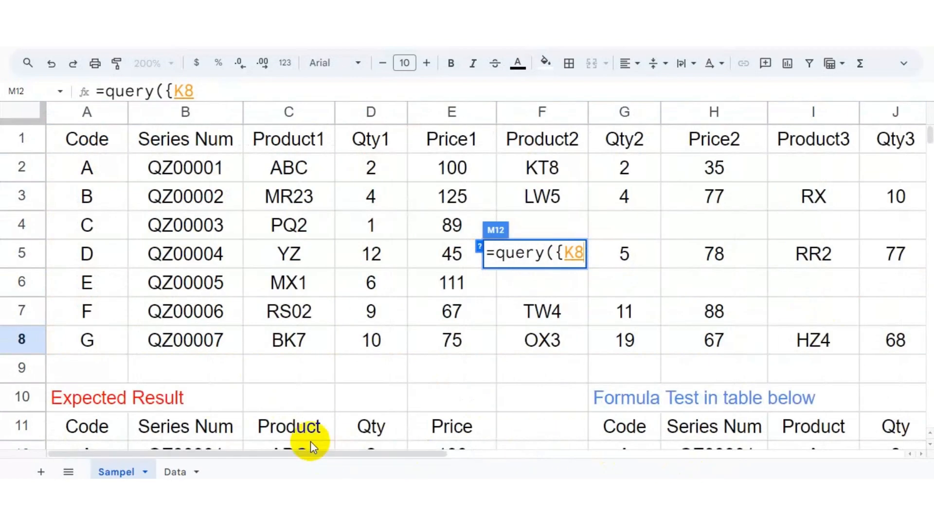
pyautogui.moveTo(88, 167); pyautogui.dragTo(766, 333)
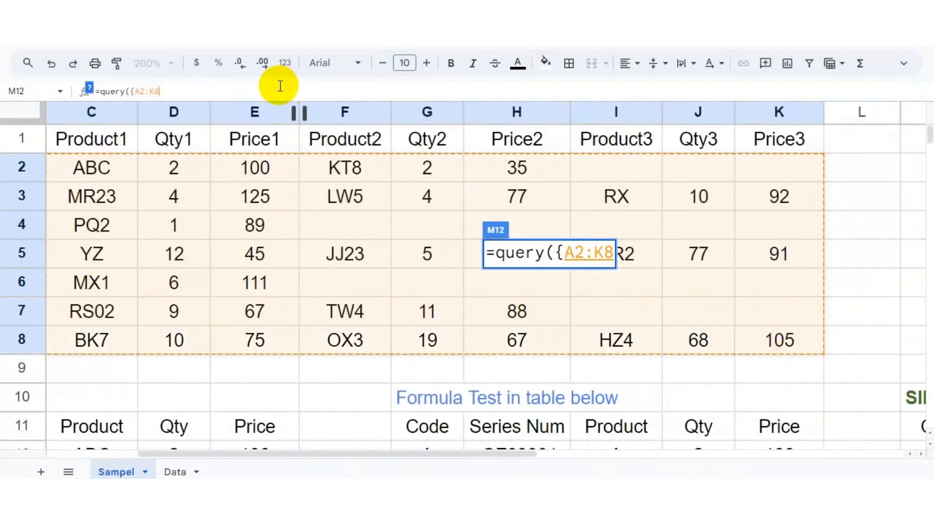
pyautogui.write('},')
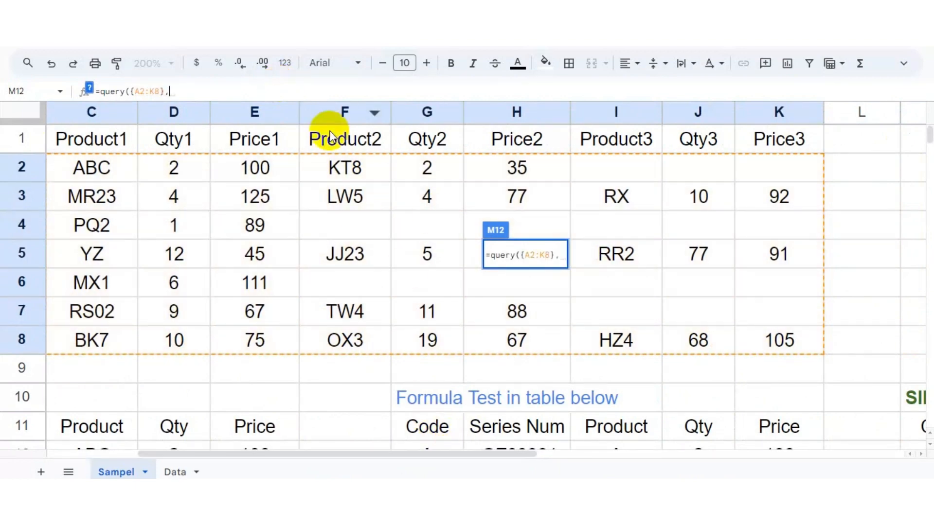
# Step: Add the query string "select Col1,Col2,Col3,Col4,Col5 where Col6 is not null" to the formula
pyautogui.moveTo(309, 102); pyautogui.dragTo(308, 184)
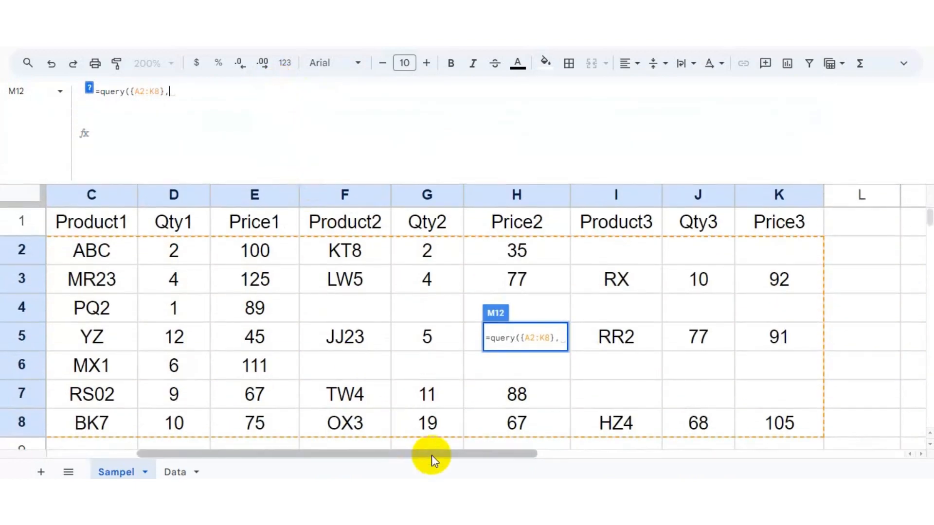
pyautogui.moveTo(431, 454); pyautogui.dragTo(659, 454)
pyautogui.scroll(-5, 623, 395)
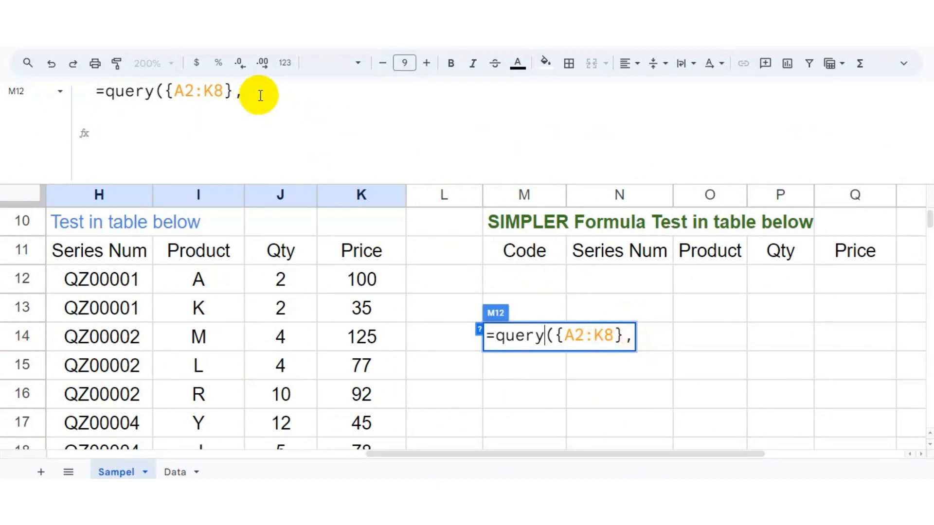
pyautogui.write(',"sele')
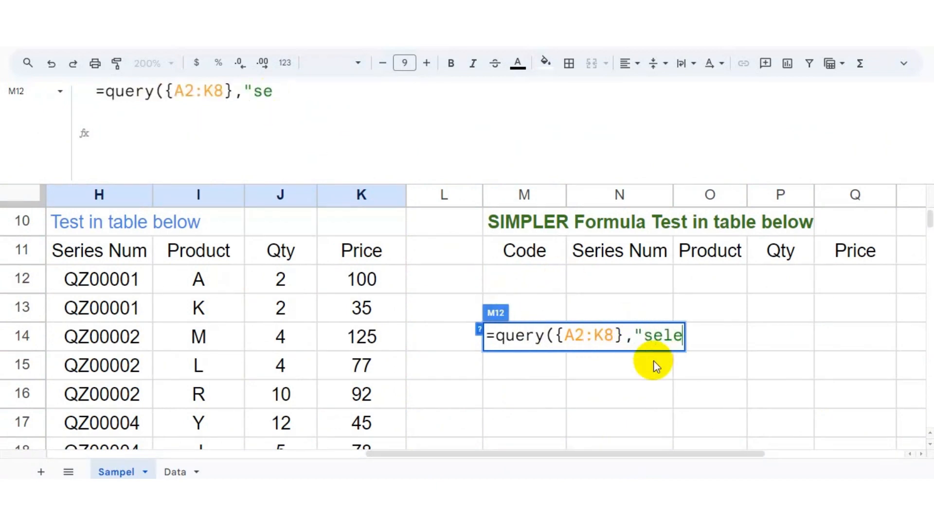
pyautogui.write('ct Col1,Col2,')
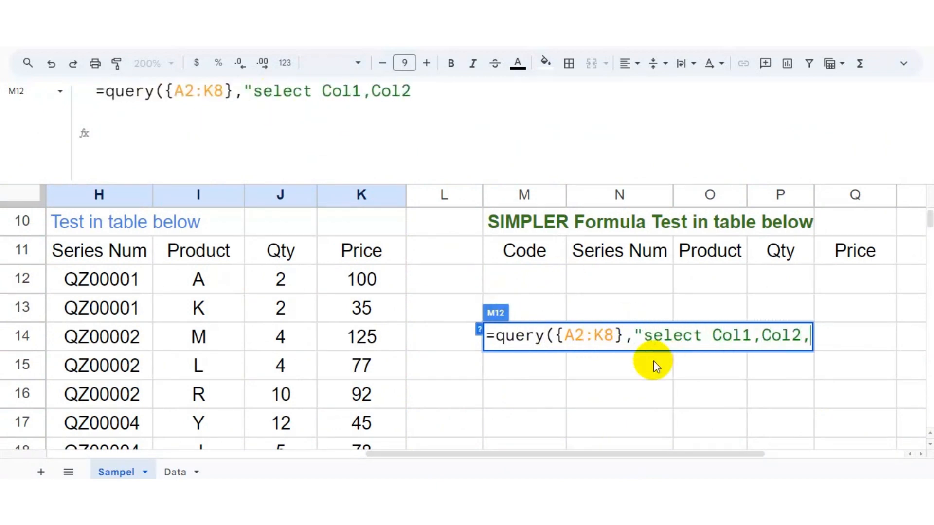
pyautogui.write('Col3,Col4,Col5 where C')
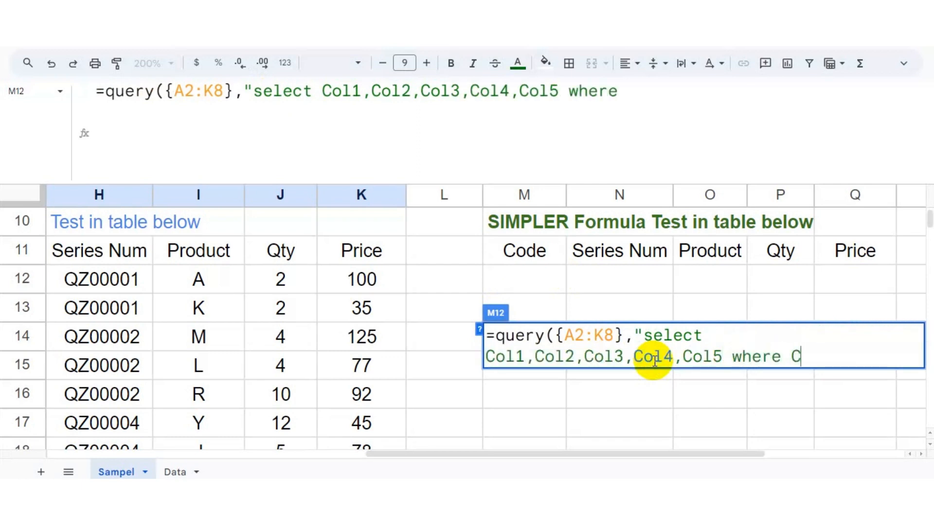
pyautogui.write('ol6 is not null')
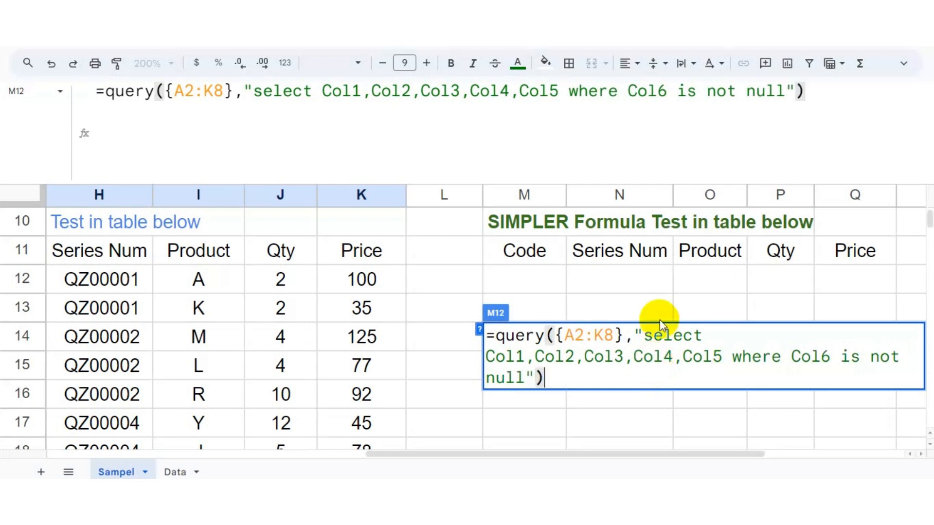
pyautogui.write('{')
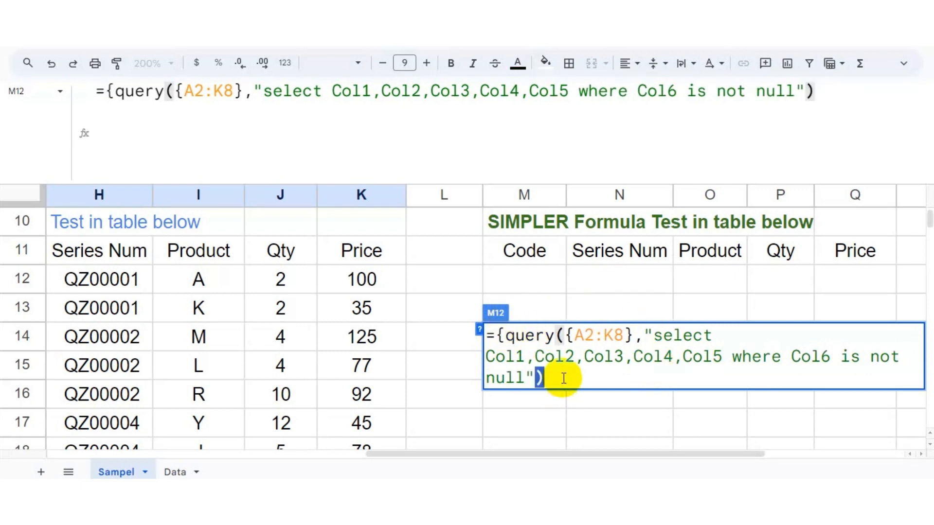
pyautogui.write(',')
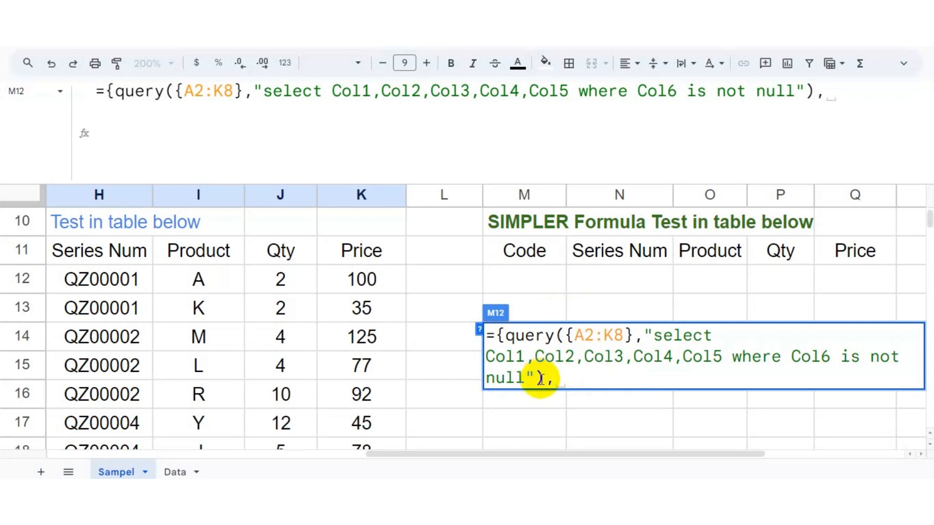
# Step: Wrap the formula in braces and append a copy of the query selecting Col1,Col2,Col6,Col7,Col8 where Col6 is not null
pyautogui.moveTo(544, 378); pyautogui.dragTo(500, 336)
pyautogui.hotkey('ctrl', 'c')
pyautogui.click(566, 379)
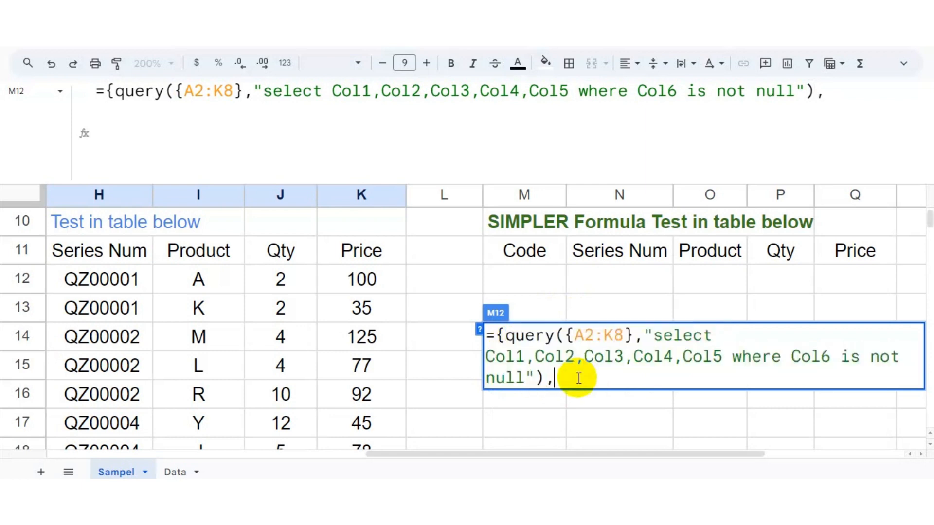
pyautogui.hotkey('ctrl', 'v')
pyautogui.write('6')
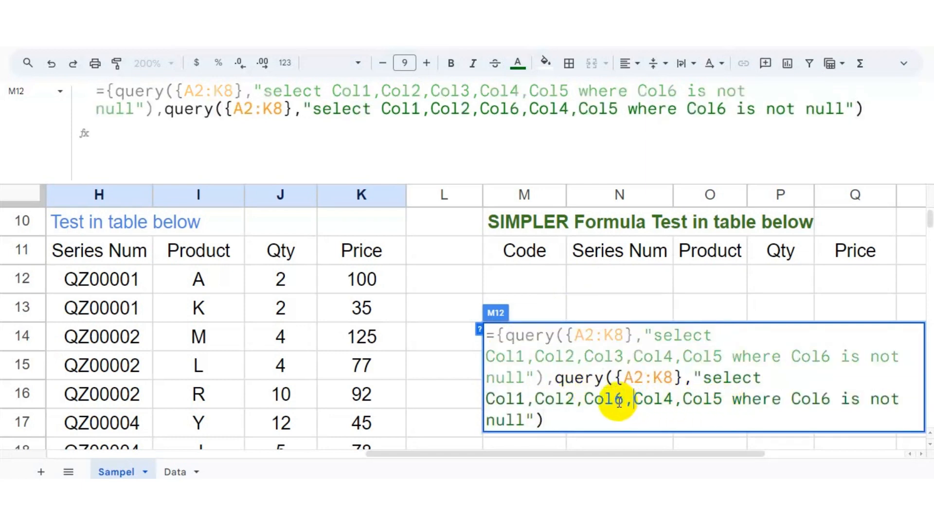
pyautogui.press('BackSpace')
pyautogui.write('8},')
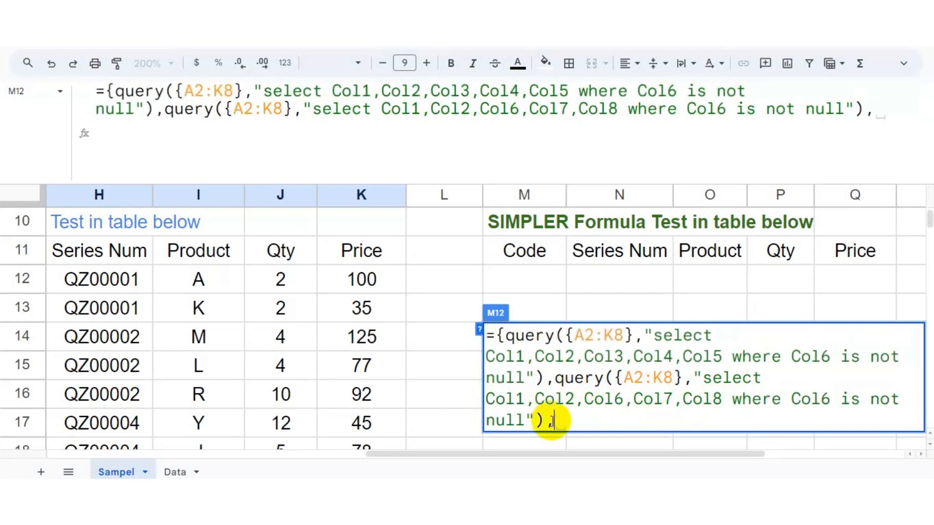
# Step: Append a third copy of the query after a comma
pyautogui.hotkey('ctrl', 'v')
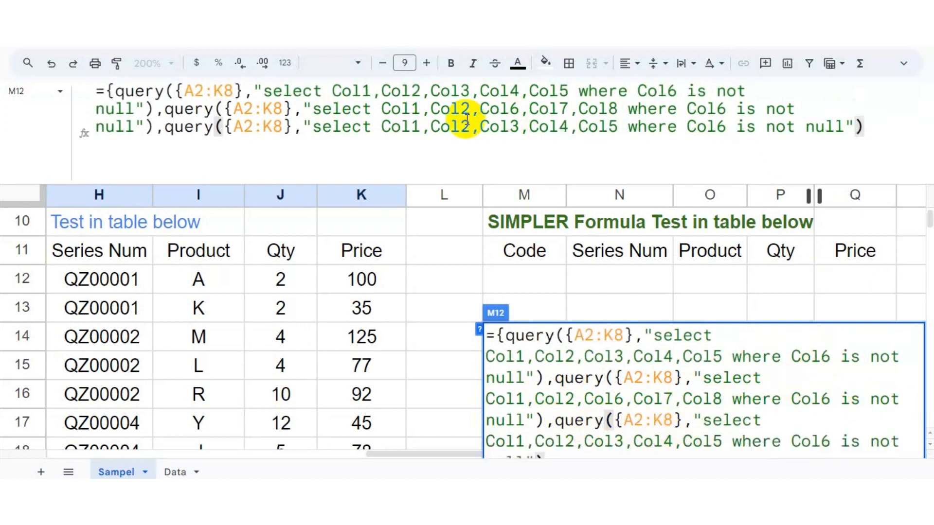
pyautogui.click(510, 126)
# Step: Change the third query to select Col1,Col2,Col9,Col10,Col11 where Col9 is not null, and close the array brace
pyautogui.click(627, 440)
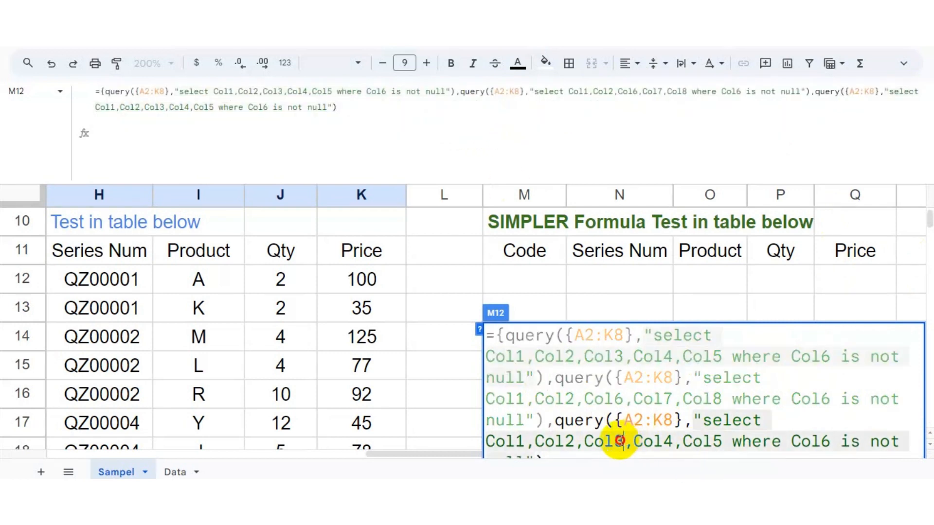
pyautogui.press('BackSpace')
pyautogui.write('9')
pyautogui.click(672, 442)
pyautogui.press('BackSpace')
pyautogui.write('10')
pyautogui.press('Right')
pyautogui.press('Right')
pyautogui.press('Right')
pyautogui.press('Right')
pyautogui.press('Right')
pyautogui.press('BackSpace')
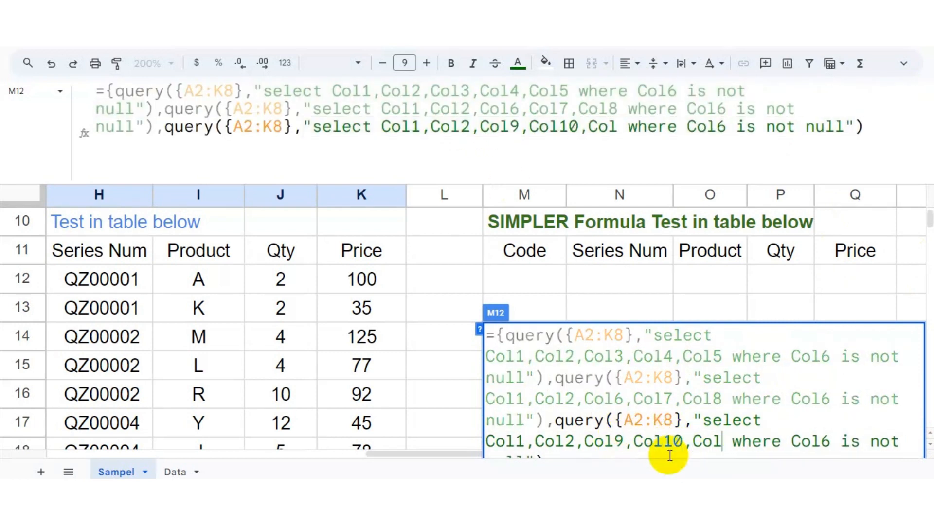
pyautogui.write('11')
pyautogui.press('Right')
pyautogui.press('Right')
pyautogui.press('Right')
pyautogui.press('Right')
pyautogui.press('Right')
pyautogui.press('Right')
pyautogui.press('Right')
pyautogui.write('9')
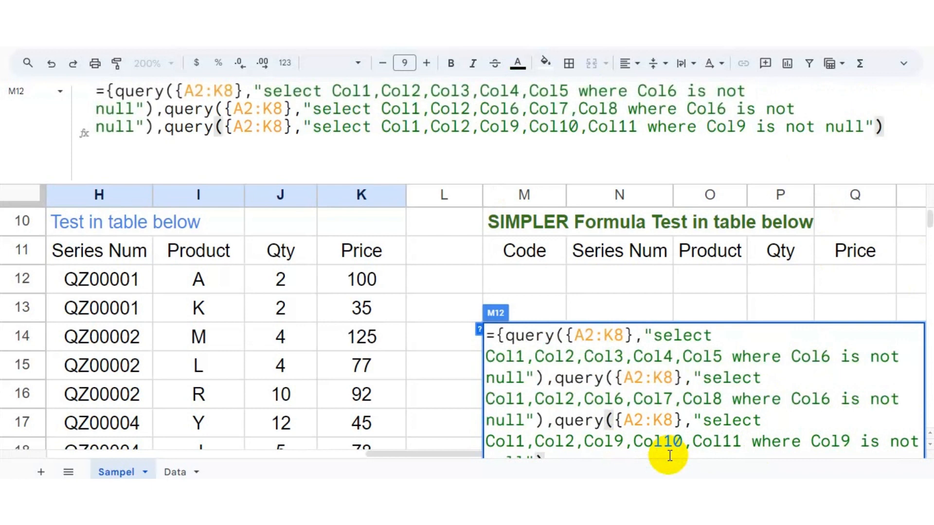
pyautogui.press('End')
pyautogui.write('}')
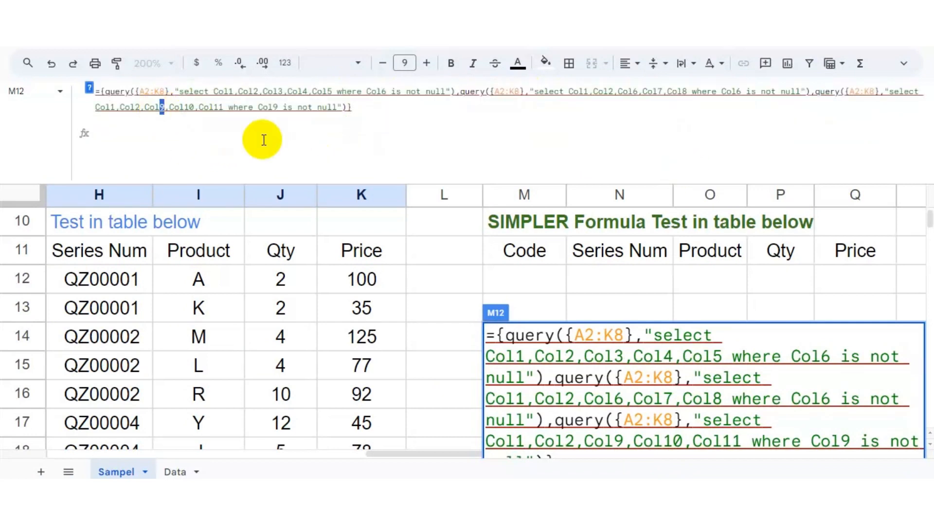
# Step: Replace the commas between the three queries with semicolons to stack them vertically
pyautogui.click(548, 378)
pyautogui.write(';')
pyautogui.moveTo(555, 422); pyautogui.dragTo(545, 422)
pyautogui.write(';')
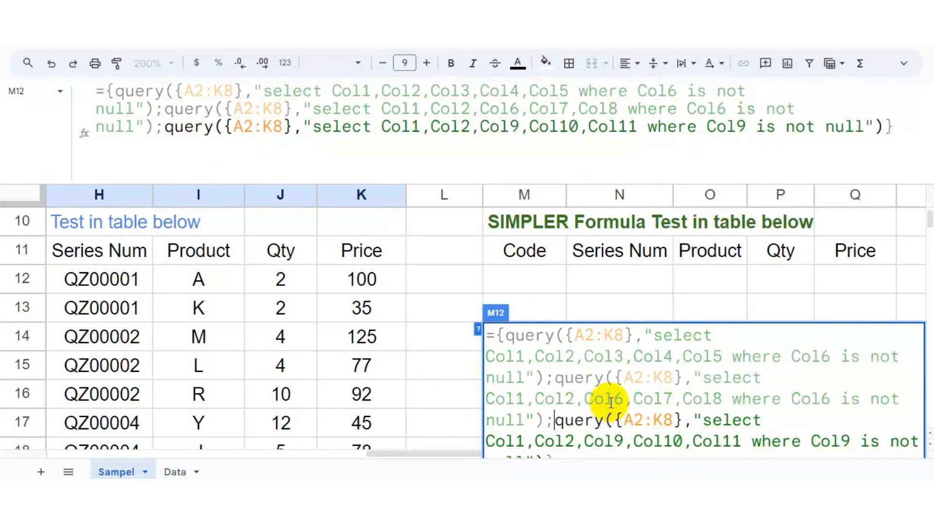
# Step: Wrap the stacked queries in an outer query ordered by Col1 and enter the formula in M12
pyautogui.click(498, 339)
pyautogui.write('query(')
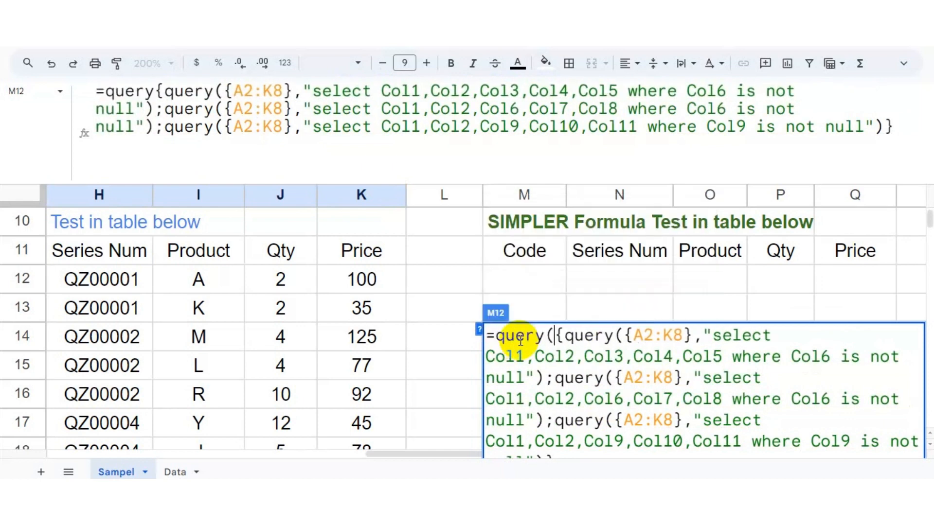
pyautogui.click(672, 115)
pyautogui.write(',')
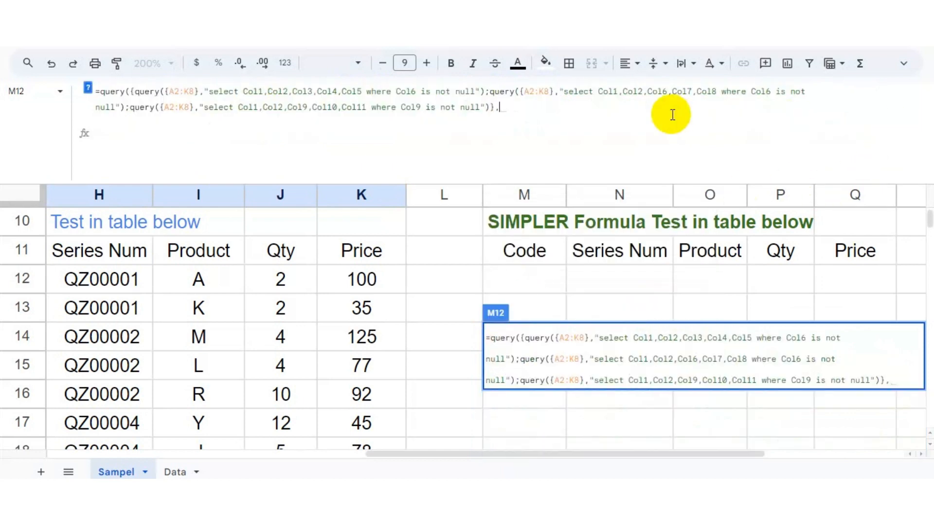
pyautogui.write('"order by Col1')
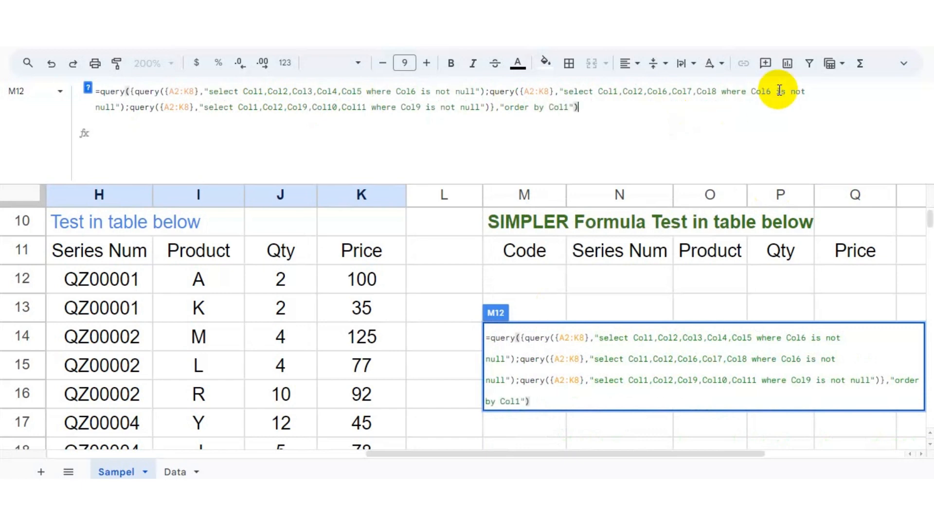
pyautogui.press('Return')
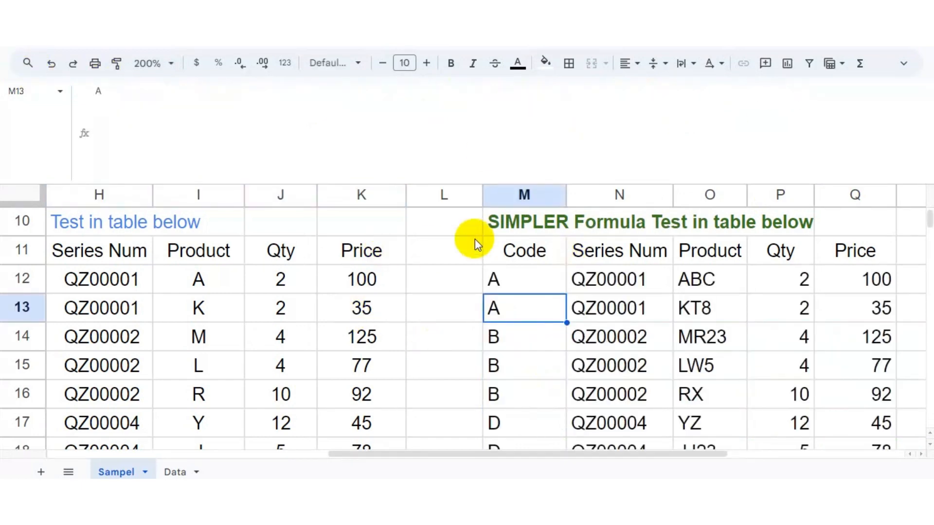
# Step: Review the M12 formula and zoom out to 100% to view all three result tables side by side
pyautogui.click(540, 282)
pyautogui.moveTo(604, 454); pyautogui.dragTo(694, 454)
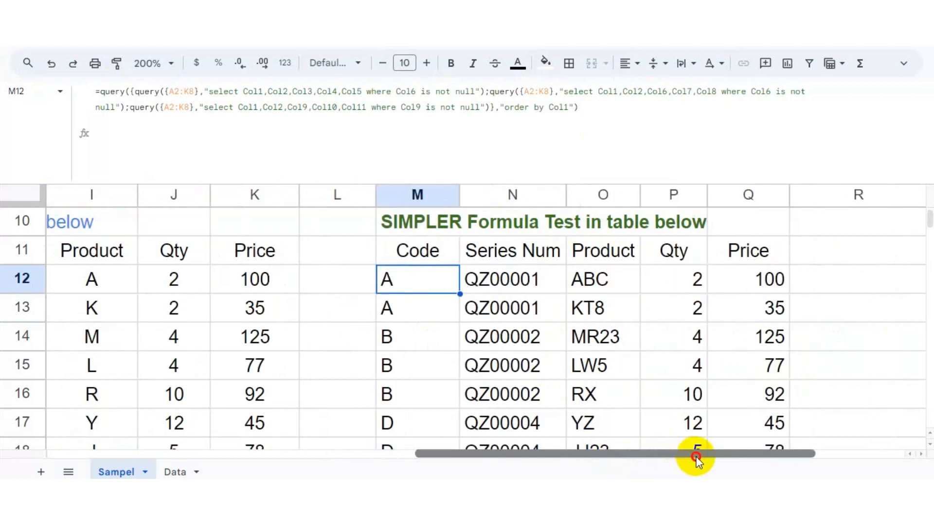
pyautogui.doubleClick(416, 278)
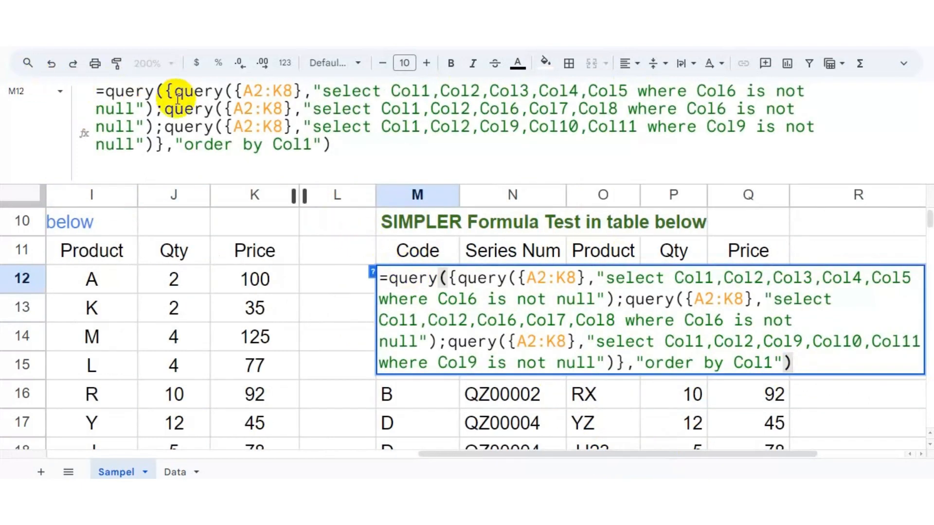
pyautogui.press('Escape')
pyautogui.click(168, 63)
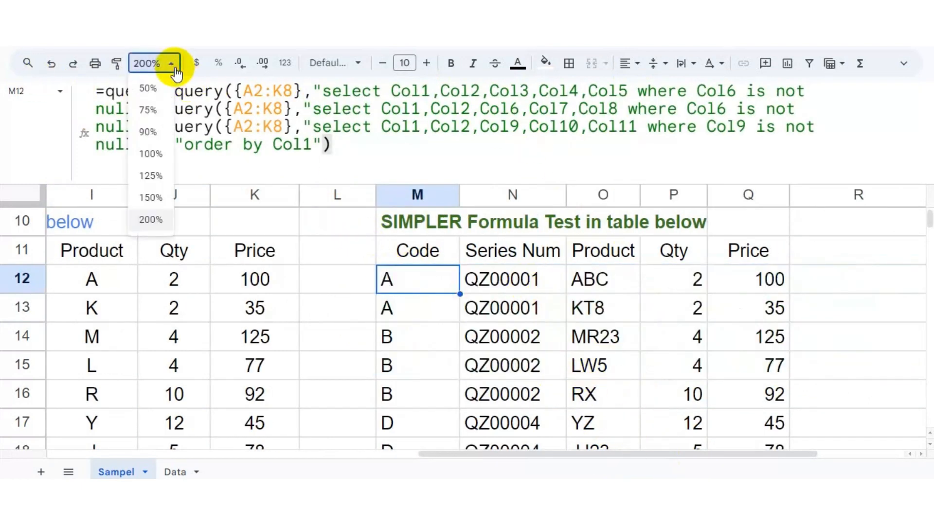
pyautogui.click(159, 151)
pyautogui.moveTo(285, 184); pyautogui.dragTo(290, 106)
pyautogui.moveTo(547, 454); pyautogui.dragTo(504, 459)
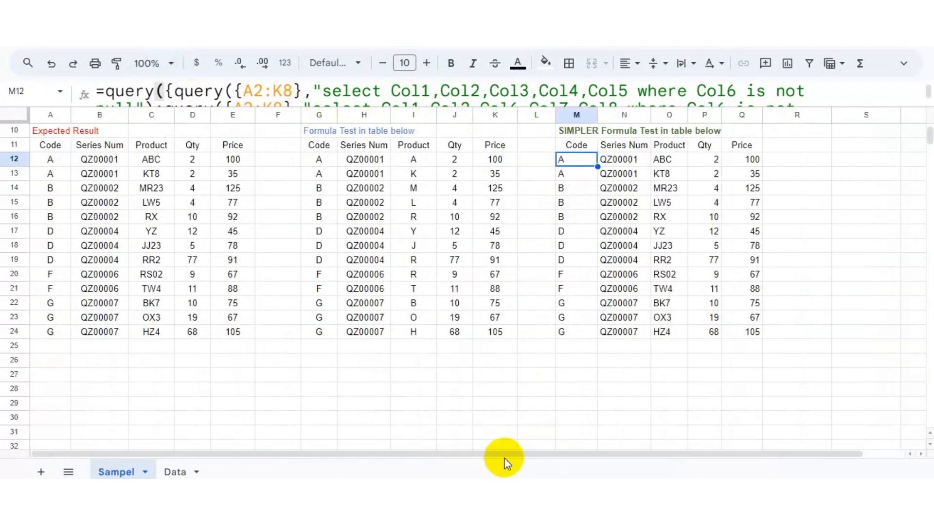
pyautogui.moveTo(392, 106); pyautogui.dragTo(392, 167)
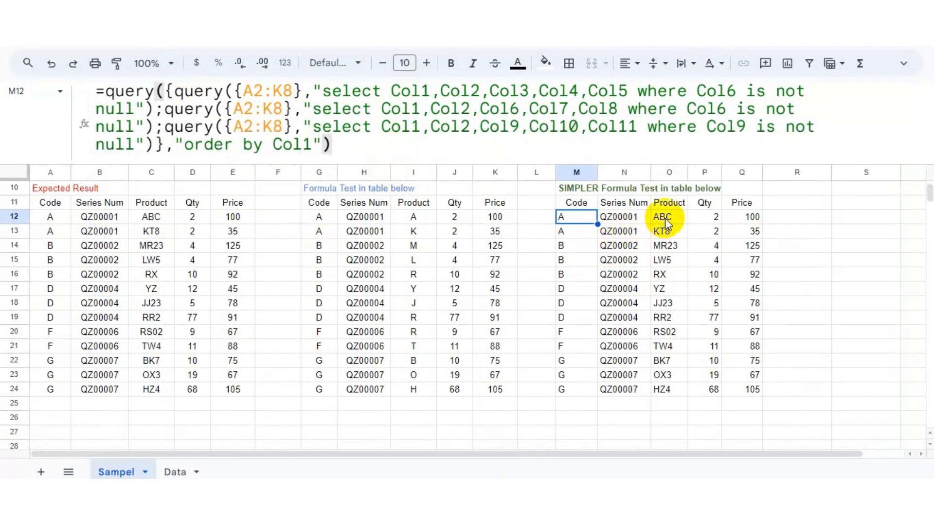
# Step: Compare cells of the new table with the Expected Result table
pyautogui.click(665, 222)
pyautogui.click(572, 219)
pyautogui.click(63, 216)
pyautogui.click(99, 217)
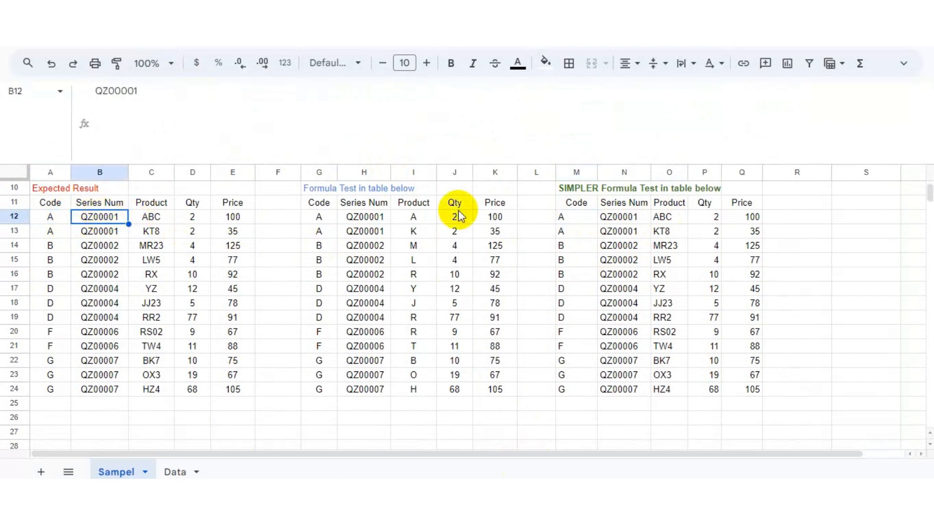
pyautogui.click(671, 218)
pyautogui.moveTo(771, 454); pyautogui.dragTo(854, 454)
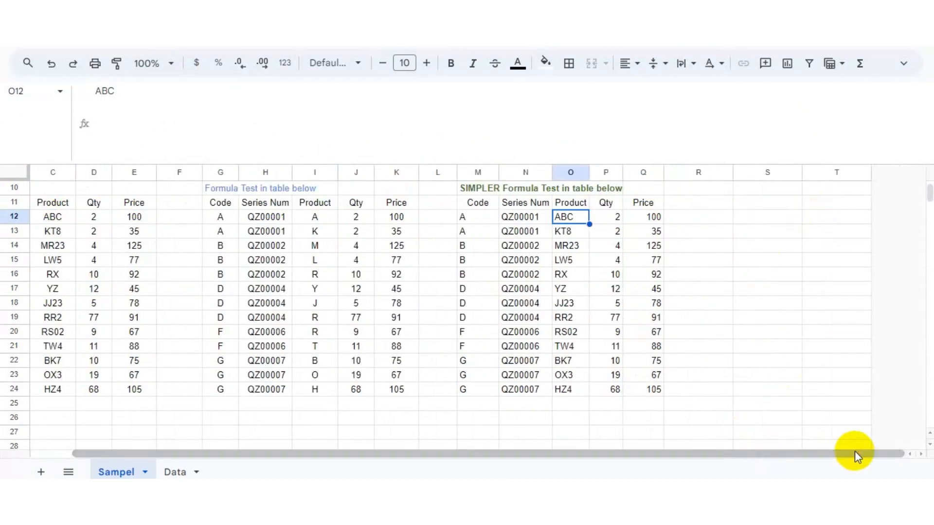
# Step: Enter =O12=C12 in R12 to compare the new product values with the expected ones
pyautogui.moveTo(697, 450); pyautogui.dragTo(672, 447)
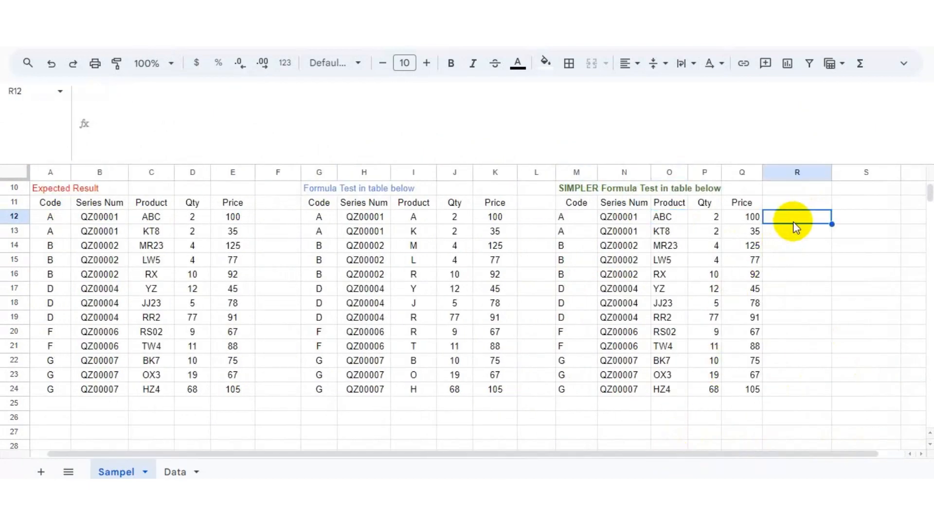
pyautogui.write('=O12=C12')
pyautogui.press('Return')
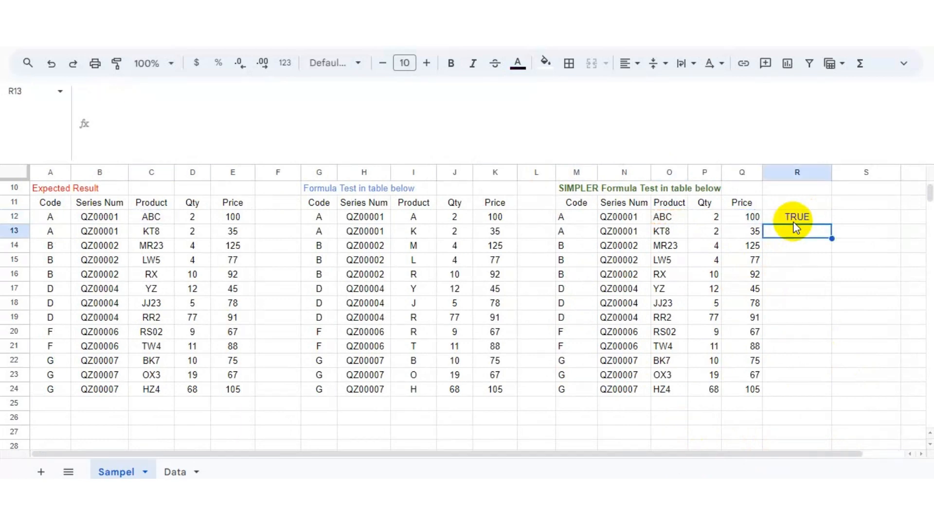
# Step: Fill the comparison formula from R12 down to R24
pyautogui.moveTo(833, 224); pyautogui.dragTo(822, 392)
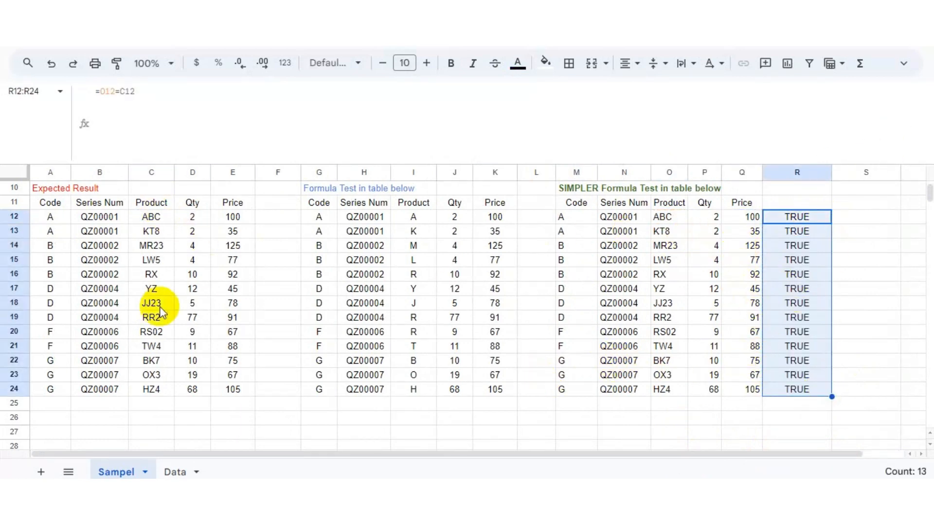
pyautogui.click(808, 272)
pyautogui.click(422, 243)
pyautogui.click(419, 218)
pyautogui.click(678, 218)
pyautogui.moveTo(796, 218); pyautogui.dragTo(806, 384)
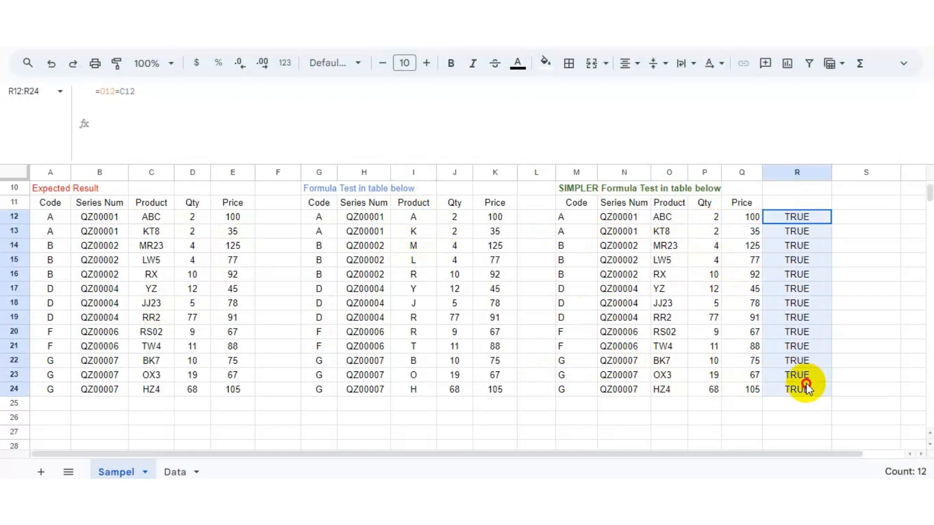
pyautogui.click(792, 333)
# Step: Zoom back to 200% and copy the entire formula text from M12
pyautogui.doubleClick(585, 217)
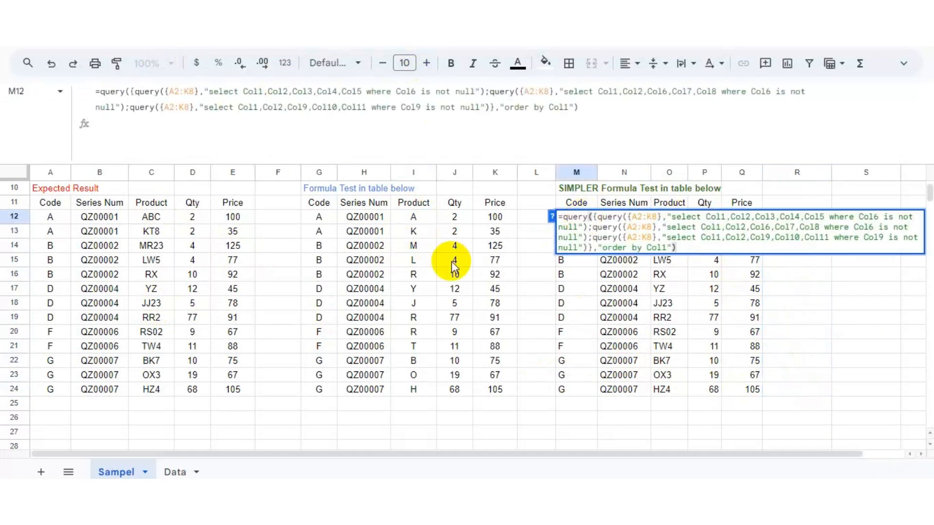
pyautogui.click(166, 63)
pyautogui.click(151, 226)
pyautogui.click(641, 261)
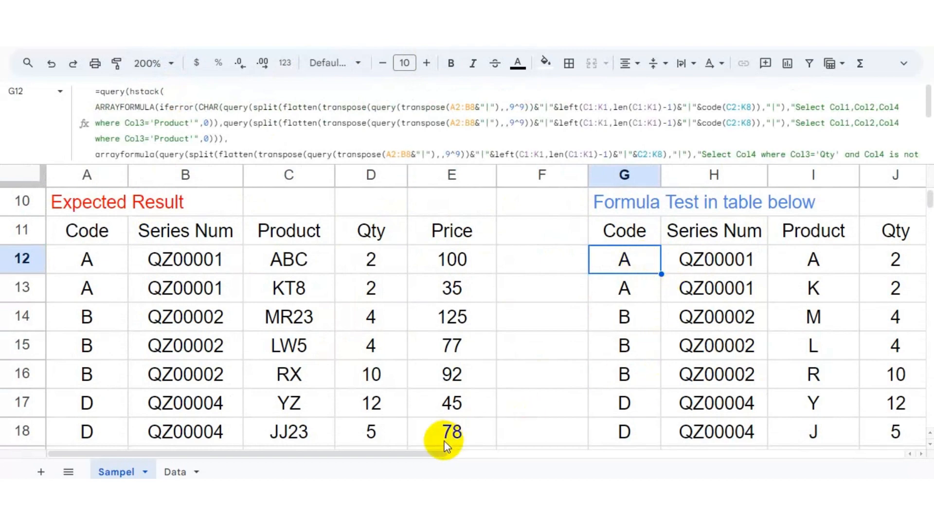
pyautogui.moveTo(443, 453); pyautogui.dragTo(739, 454)
pyautogui.click(534, 267)
pyautogui.doubleClick(534, 266)
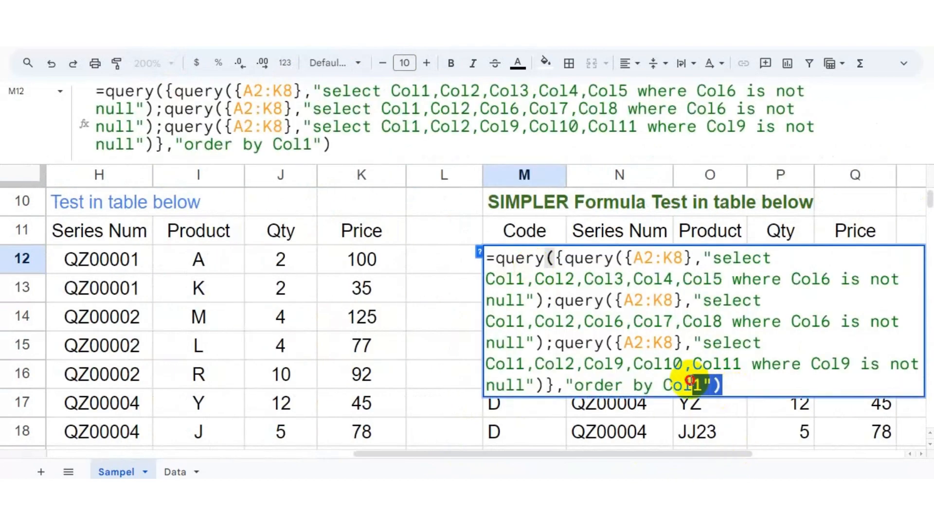
pyautogui.moveTo(690, 381); pyautogui.dragTo(495, 263)
pyautogui.rightClick(529, 271)
pyautogui.click(575, 84)
pyautogui.click(443, 258)
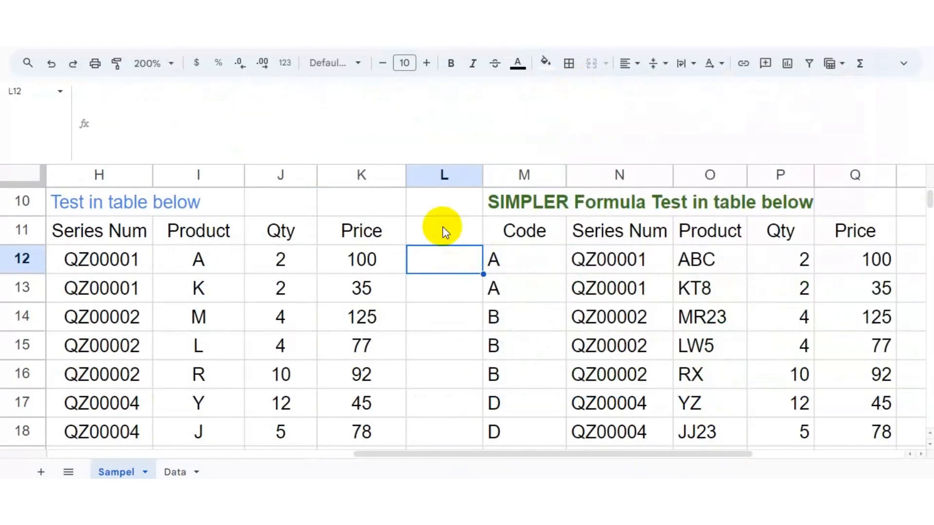
# Step: Switch to the Data sheet and paste the copied formula into S2 under the Code header
pyautogui.click(175, 471)
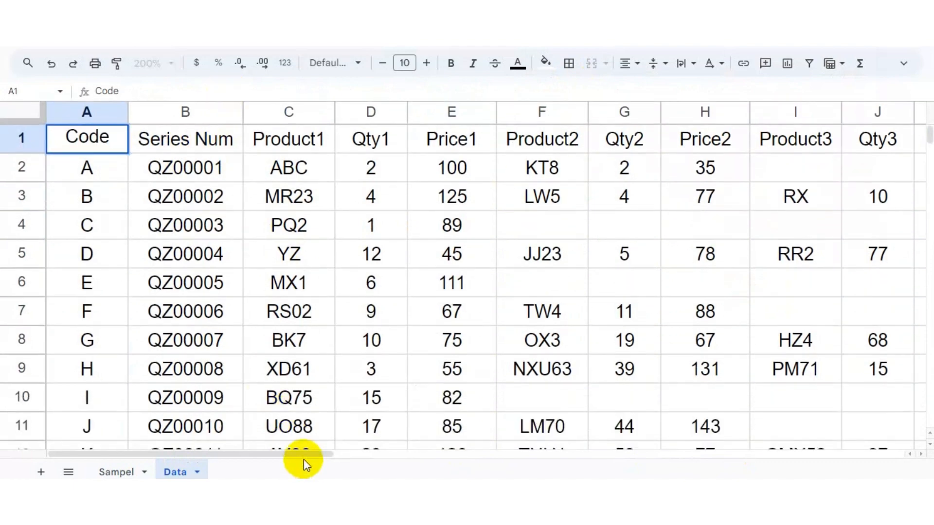
pyautogui.moveTo(298, 454); pyautogui.dragTo(790, 454)
pyautogui.click(259, 174)
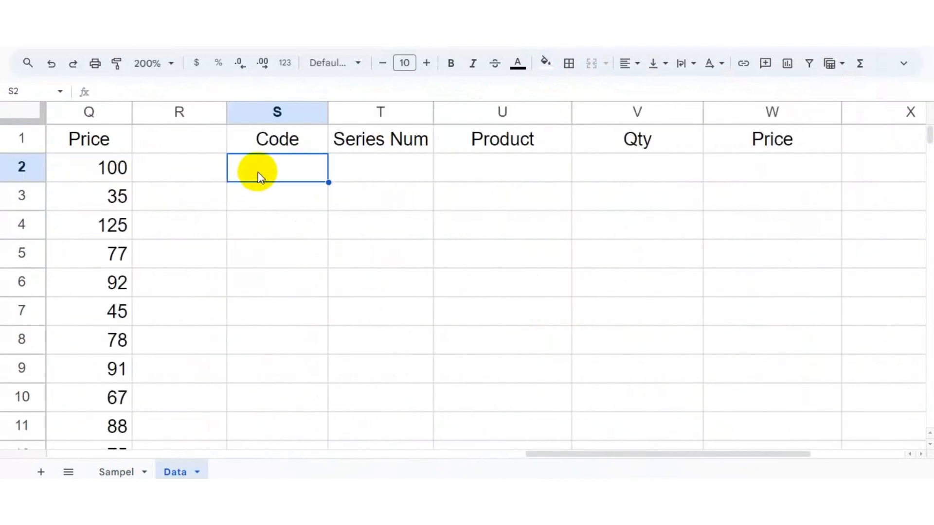
pyautogui.hotkey('ctrl', 'v')
# Step: Change each A2:K8 range in the pasted formula to the open-ended range A2:K
pyautogui.press('F2')
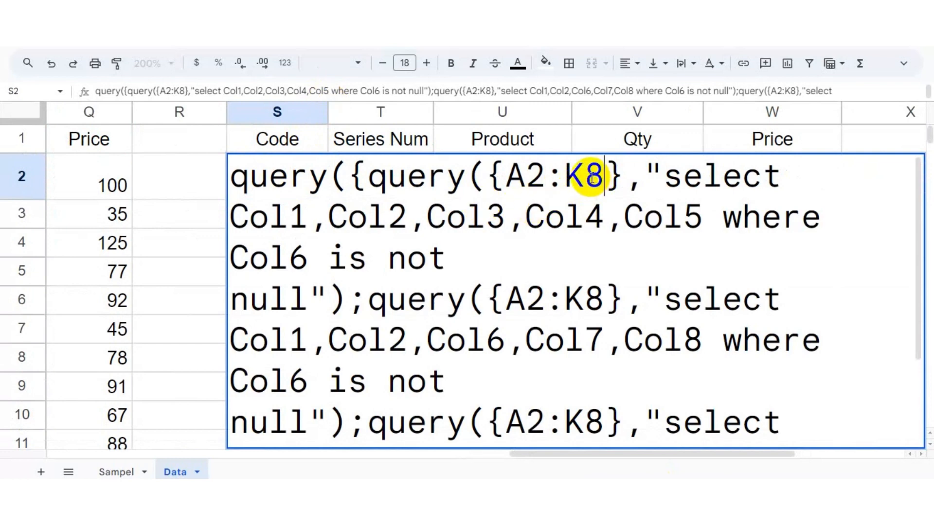
pyautogui.press('BackSpace')
pyautogui.click(604, 299)
pyautogui.press('BackSpace')
pyautogui.click(604, 421)
pyautogui.press('BackSpace')
# Step: Add a leading equals sign to the S2 formula and enter it
pyautogui.scroll(-2, 607, 397)
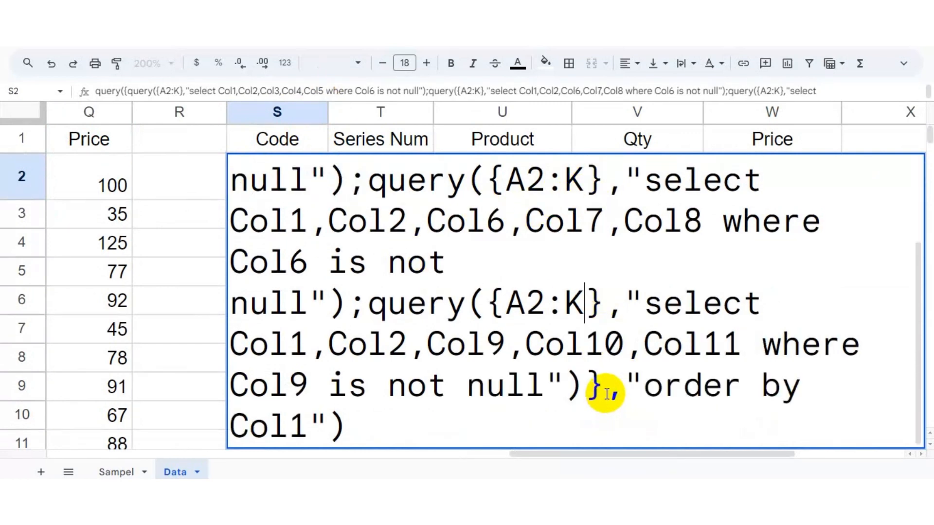
pyautogui.scroll(2, 607, 394)
pyautogui.click(229, 184)
pyautogui.write('=')
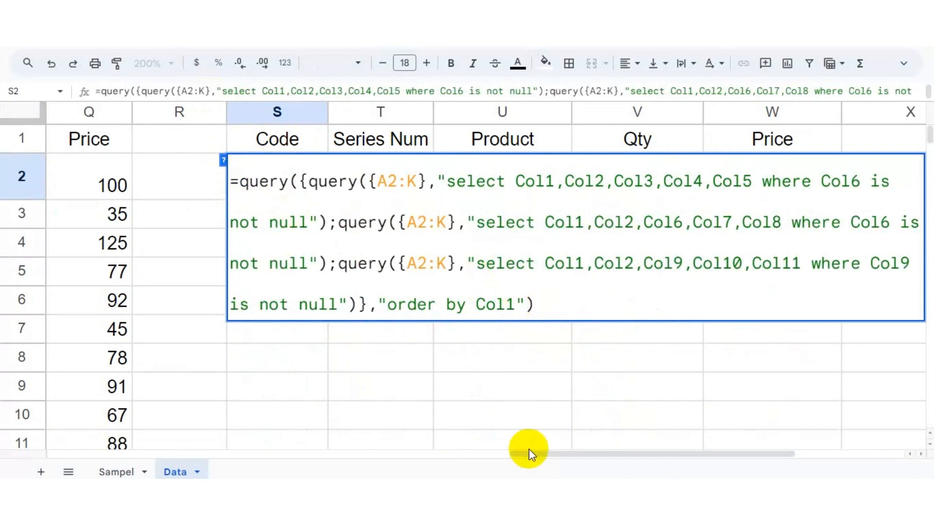
pyautogui.moveTo(529, 451); pyautogui.dragTo(579, 456)
pyautogui.press('Return')
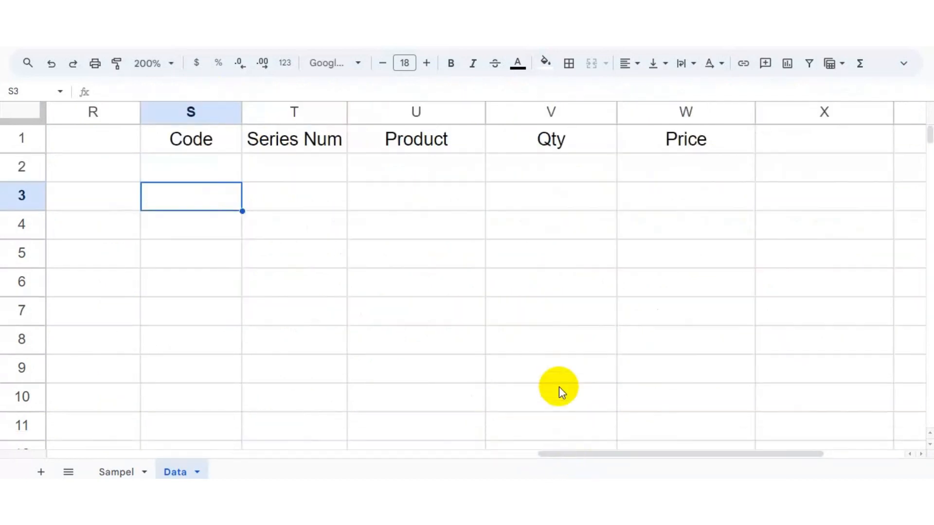
# Step: Zoom out to 100% and reduce the font size of the S2 formula cell
pyautogui.press('Up')
pyautogui.click(151, 63)
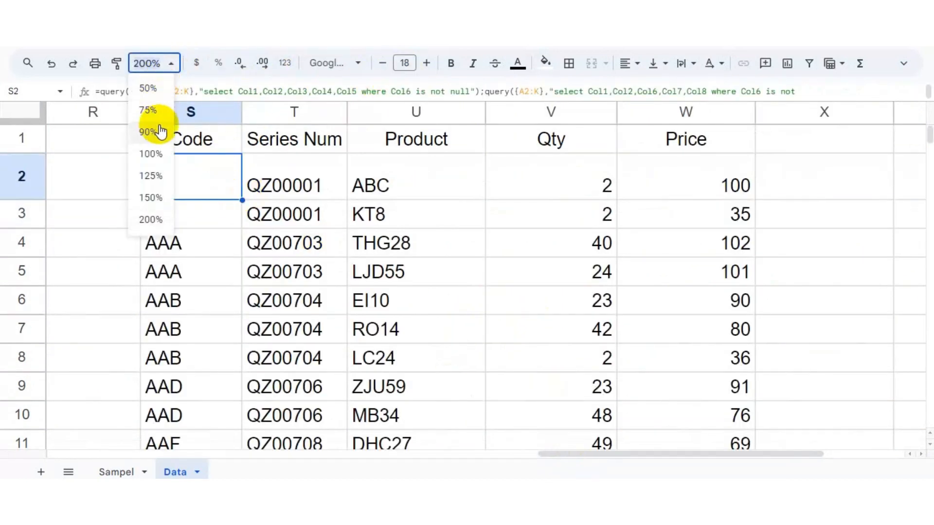
pyautogui.click(156, 154)
pyautogui.click(373, 247)
pyautogui.click(418, 145)
pyautogui.click(413, 162)
pyautogui.click(412, 144)
pyautogui.click(382, 64)
pyautogui.click(383, 64)
pyautogui.click(382, 64)
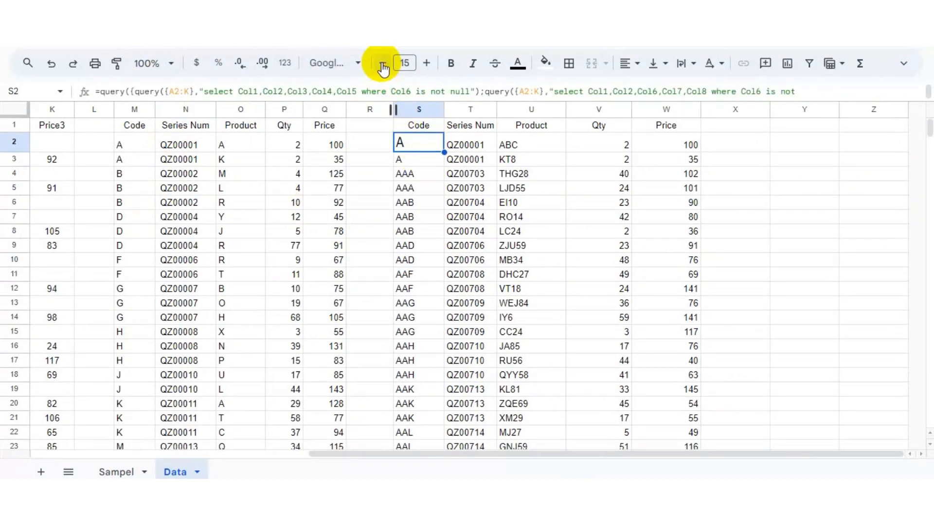
pyautogui.click(382, 63)
pyautogui.click(382, 64)
pyautogui.click(383, 64)
pyautogui.click(383, 64)
pyautogui.click(383, 64)
pyautogui.click(433, 164)
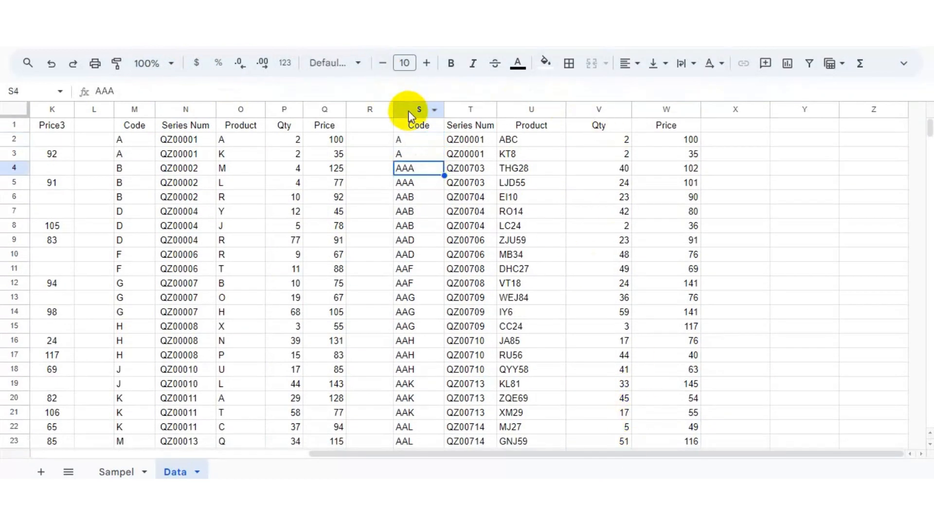
# Step: Center-align columns S through W
pyautogui.moveTo(409, 111); pyautogui.dragTo(665, 109)
pyautogui.click(636, 64)
pyautogui.click(652, 89)
pyautogui.click(619, 226)
pyautogui.moveTo(653, 456); pyautogui.dragTo(628, 450)
pyautogui.doubleClick(204, 141)
pyautogui.press('Escape')
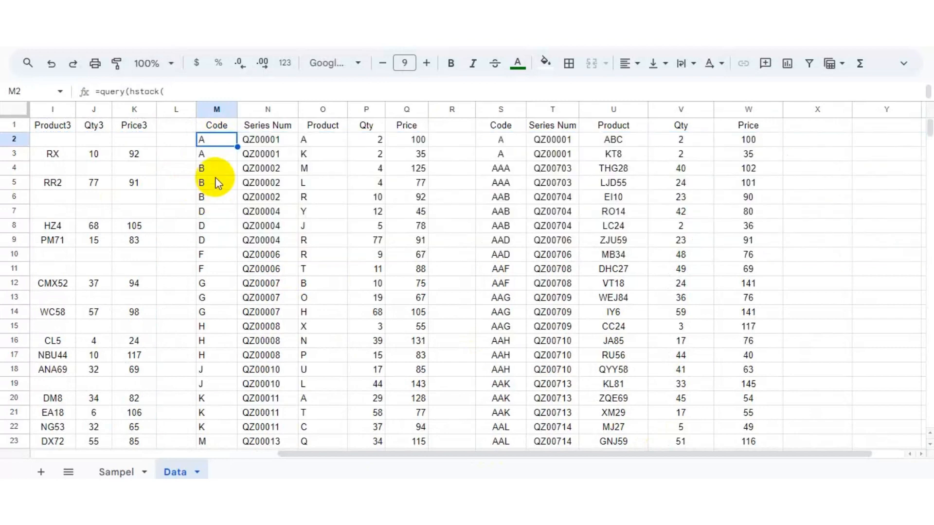
# Step: Review the S2 formula at 200% zoom
pyautogui.click(507, 145)
pyautogui.doubleClick(519, 139)
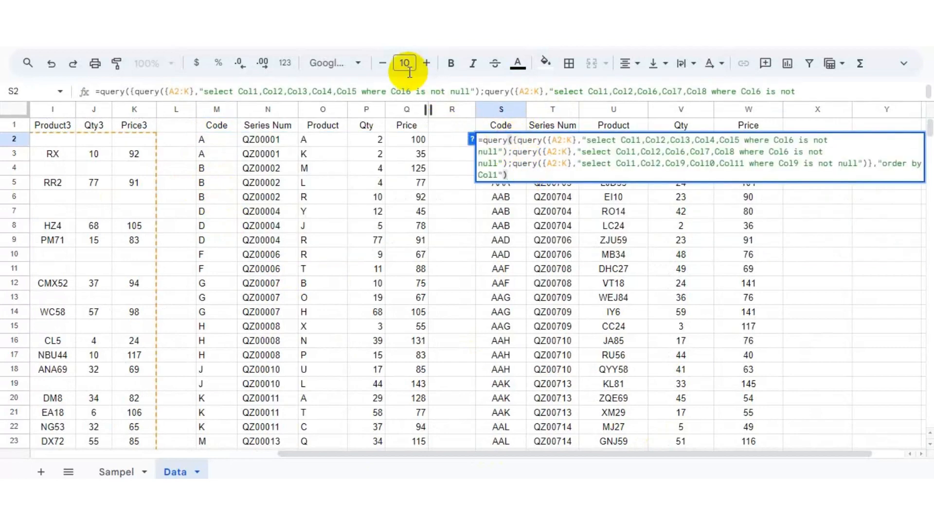
pyautogui.click(153, 63)
pyautogui.click(148, 214)
pyautogui.click(417, 177)
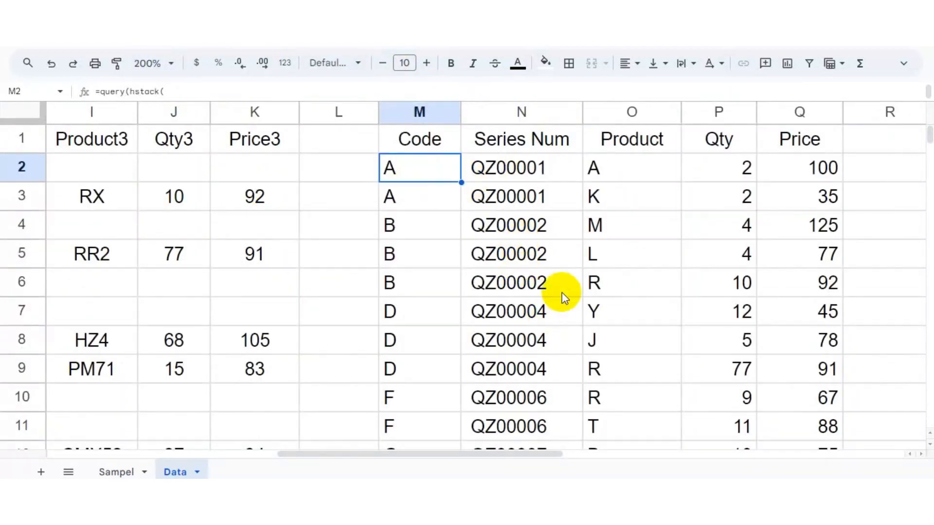
pyautogui.moveTo(540, 456); pyautogui.dragTo(757, 455)
pyautogui.doubleClick(351, 168)
pyautogui.click(638, 263)
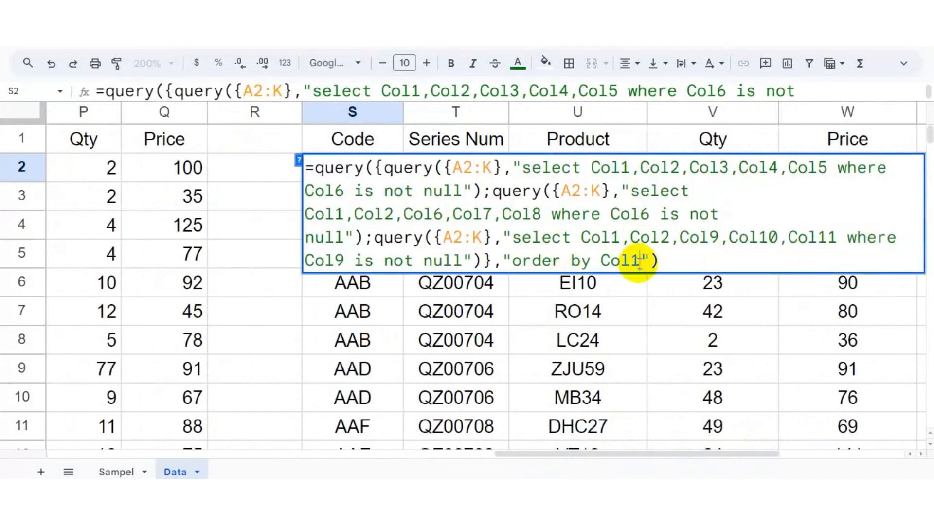
pyautogui.press('Return')
pyautogui.click(385, 181)
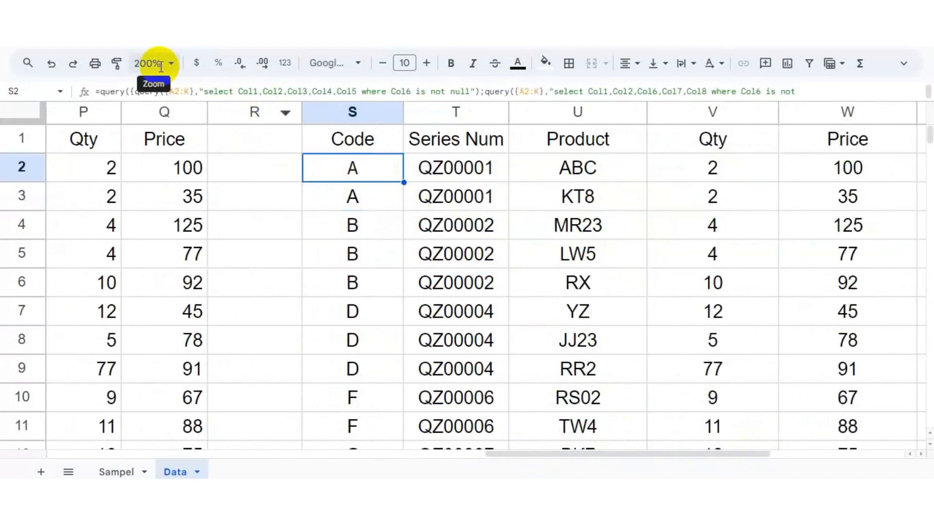
# Step: Zoom out to 100% and scroll down to compare the S:W results with the M:Q results
pyautogui.click(152, 62)
pyautogui.click(150, 154)
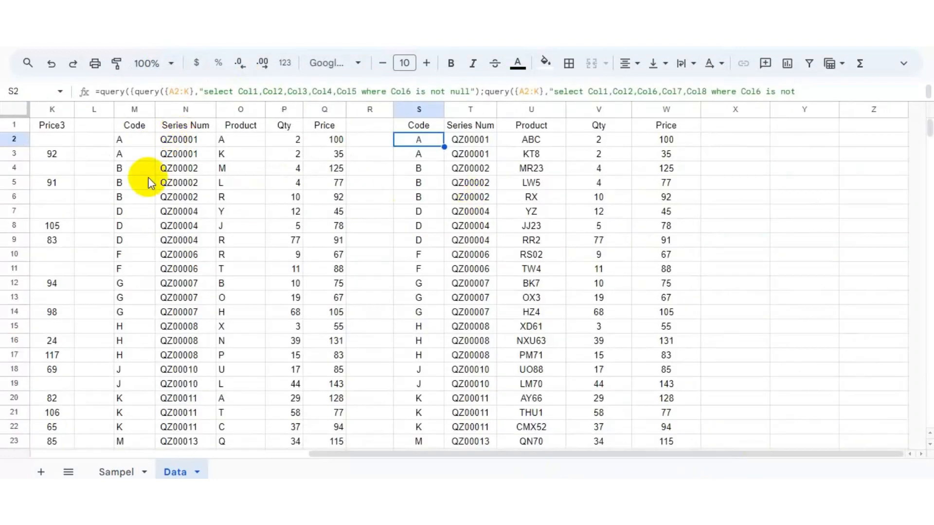
pyautogui.click(405, 230)
pyautogui.scroll(-5, 462, 253)
pyautogui.scroll(-20, 463, 253)
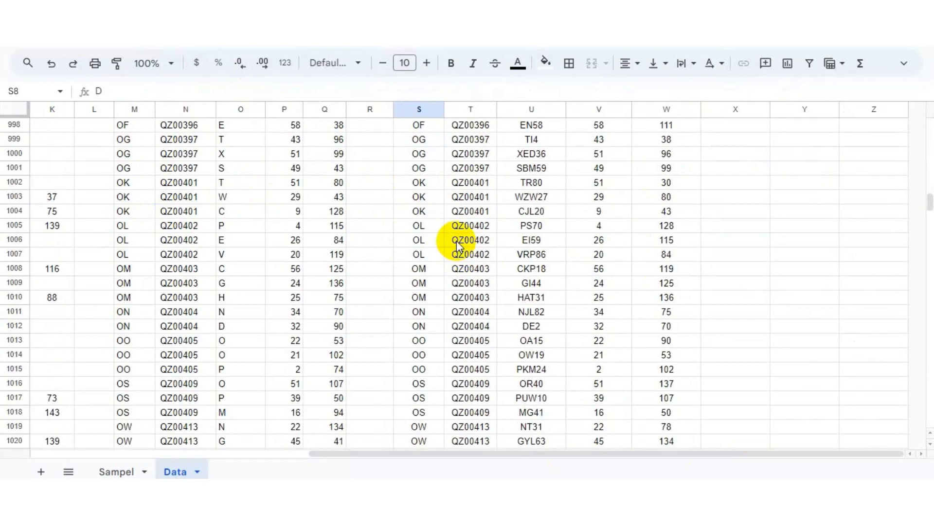
# Step: Scroll to the last data rows on the Data sheet and compare the S:W results with M:Q, then return to the top
pyautogui.scroll(-20, 458, 238)
pyautogui.moveTo(921, 252); pyautogui.dragTo(888, 380)
pyautogui.scroll(-6, 442, 237)
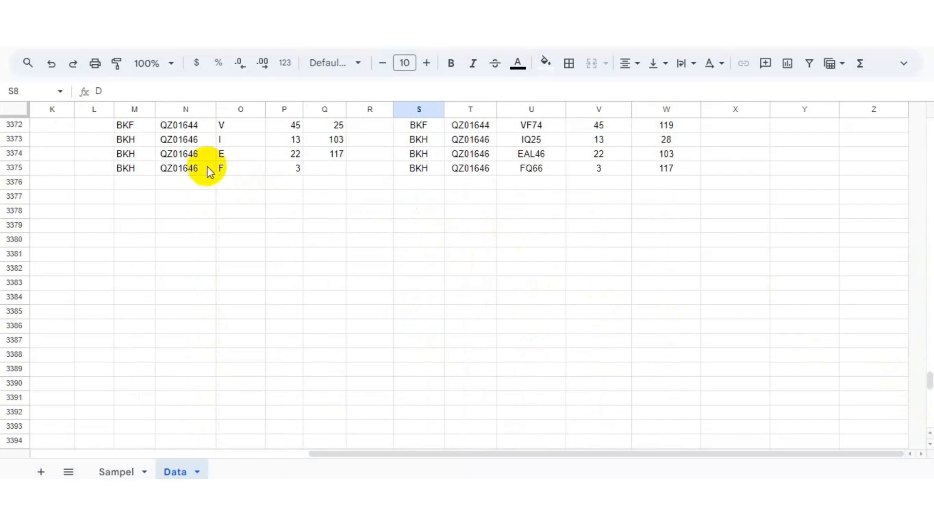
pyautogui.click(323, 170)
pyautogui.click(138, 169)
pyautogui.click(417, 171)
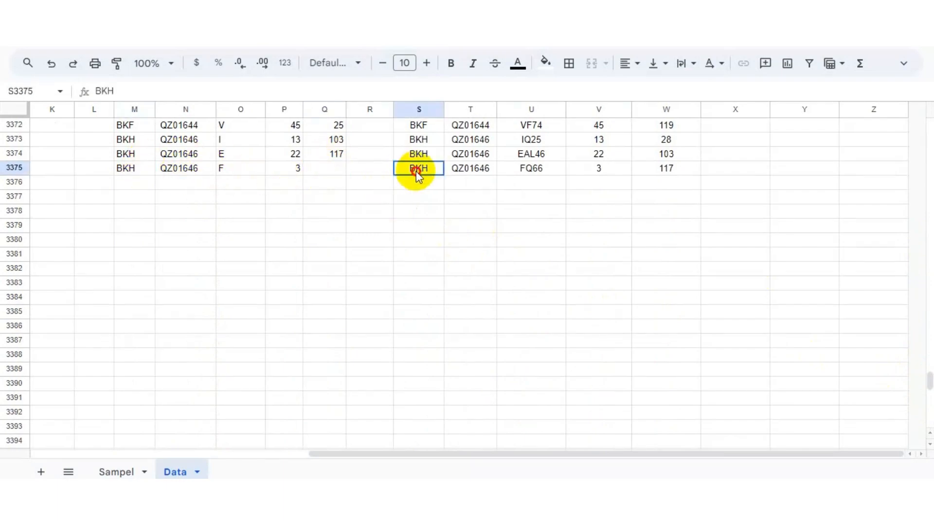
pyautogui.hotkey('ctrl', 'Right')
pyautogui.click(343, 166)
pyautogui.click(334, 139)
pyautogui.scroll(8, 438, 188)
pyautogui.moveTo(926, 385); pyautogui.dragTo(903, 99)
pyautogui.click(432, 139)
pyautogui.moveTo(680, 165); pyautogui.dragTo(681, 160)
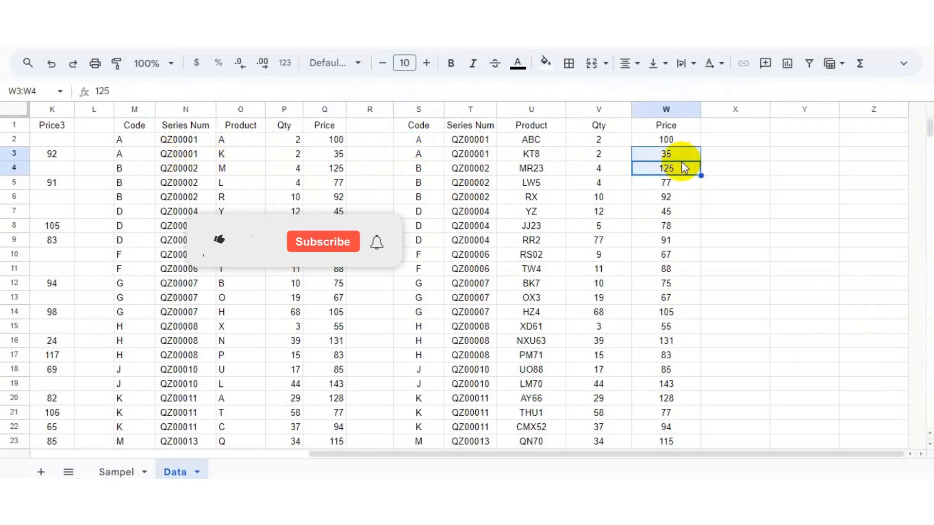
# Step: Open the S2 QUERY formula for inspection at 200% zoom without changing it
pyautogui.click(731, 139)
pyautogui.doubleClick(408, 139)
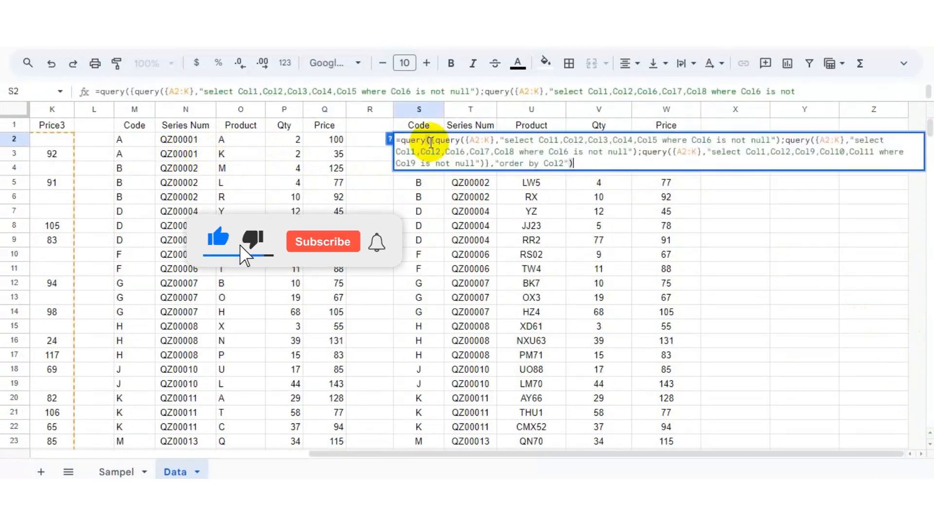
pyautogui.press('Escape')
pyautogui.click(166, 67)
pyautogui.click(168, 209)
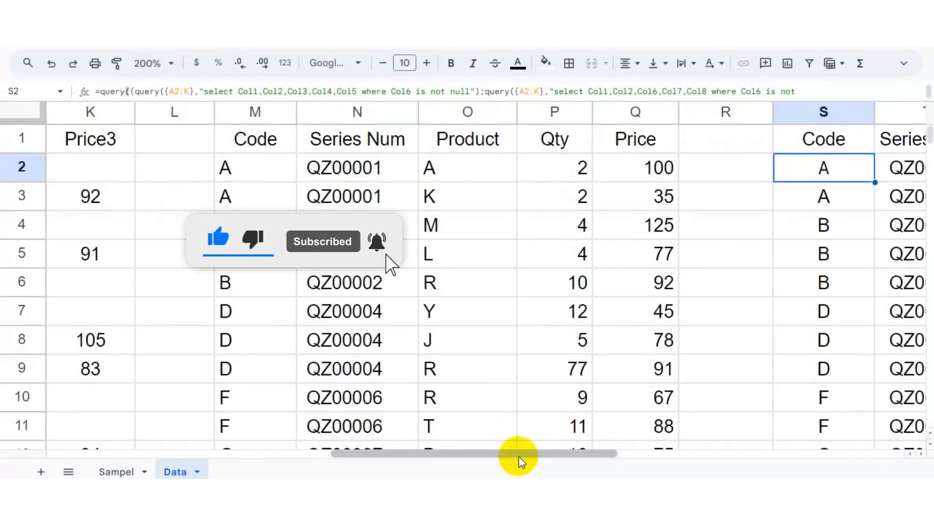
pyautogui.moveTo(519, 454); pyautogui.dragTo(642, 455)
pyautogui.doubleClick(475, 169)
pyautogui.hotkey('ctrl', 'a')
pyautogui.click(644, 277)
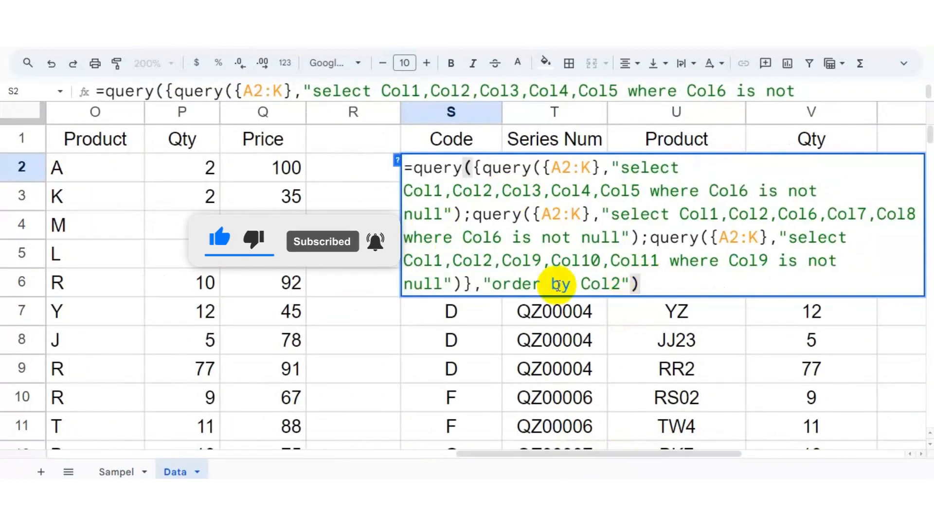
pyautogui.press('Escape')
# Step: Switch to the Sampel sheet at 100% zoom and examine the simpler formula in M12
pyautogui.click(130, 464)
pyautogui.click(170, 63)
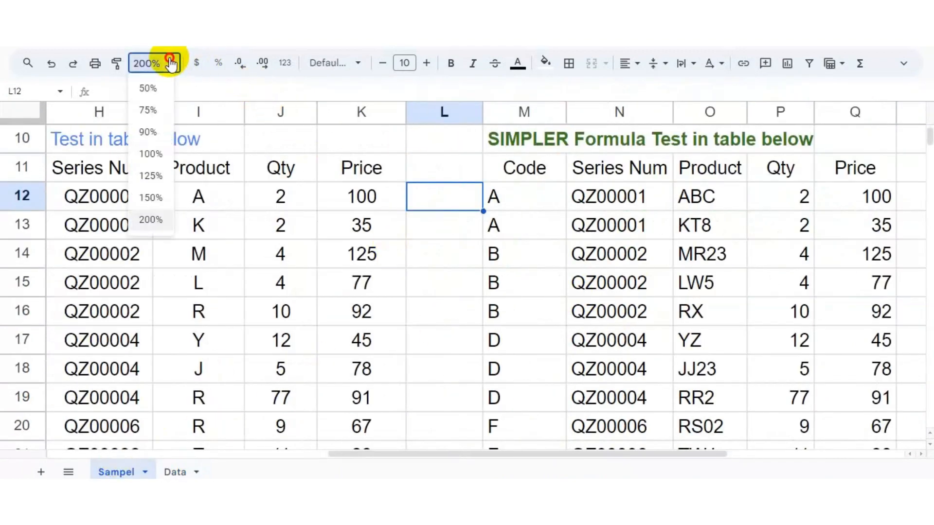
pyautogui.click(140, 158)
pyautogui.moveTo(434, 454); pyautogui.dragTo(292, 449)
pyautogui.scroll(3, 256, 273)
pyautogui.click(580, 287)
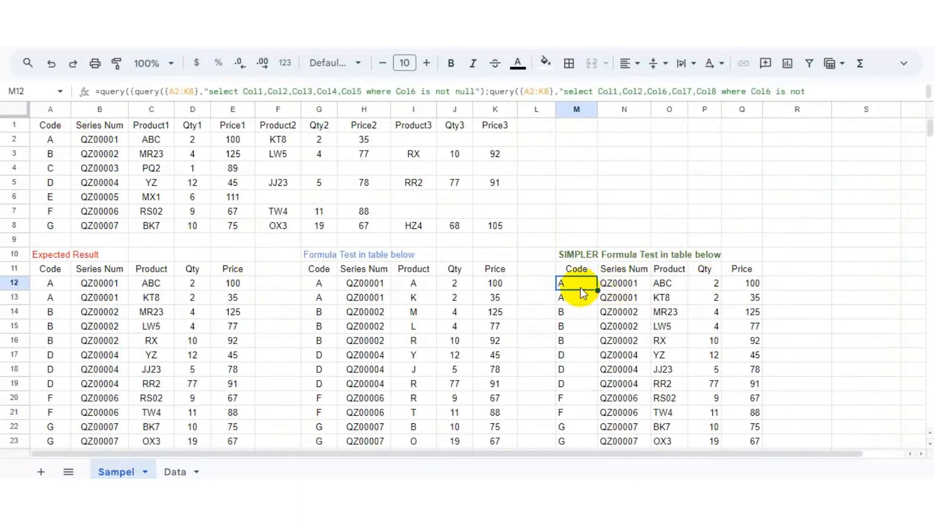